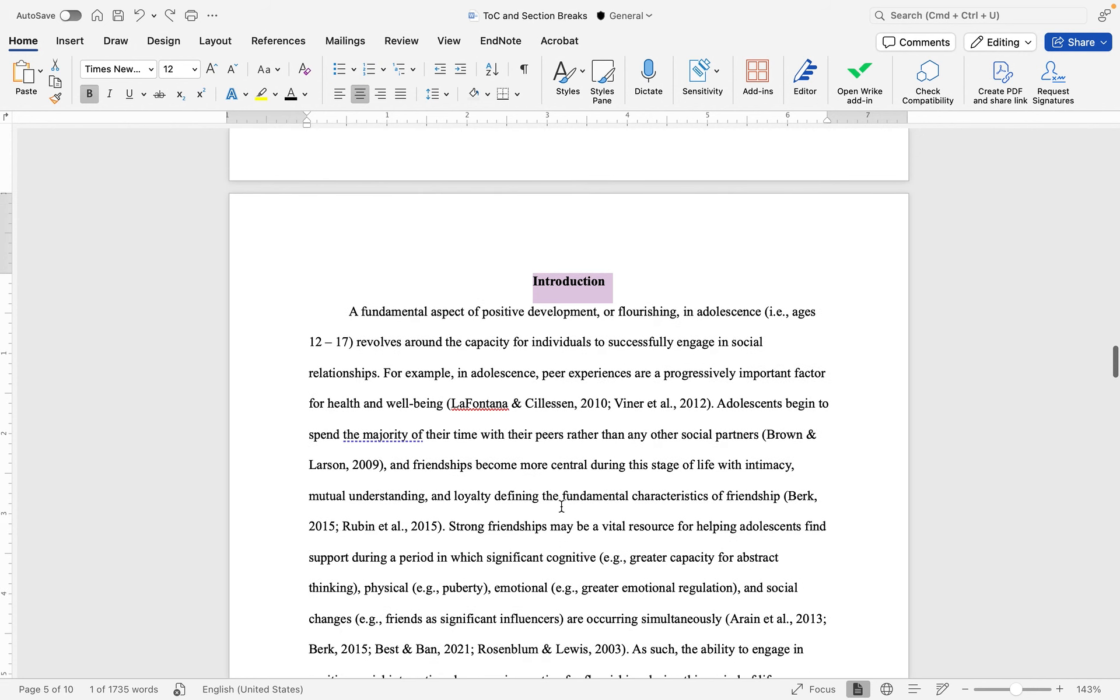
Examine the Introduction, Chapter 1 title and 1.1 subtitle headings in the document
left_click(617, 281)
scroll(615, 292, "down", 10)
left_click_drag(499, 382, 641, 409)
scroll(580, 433, "down", 10)
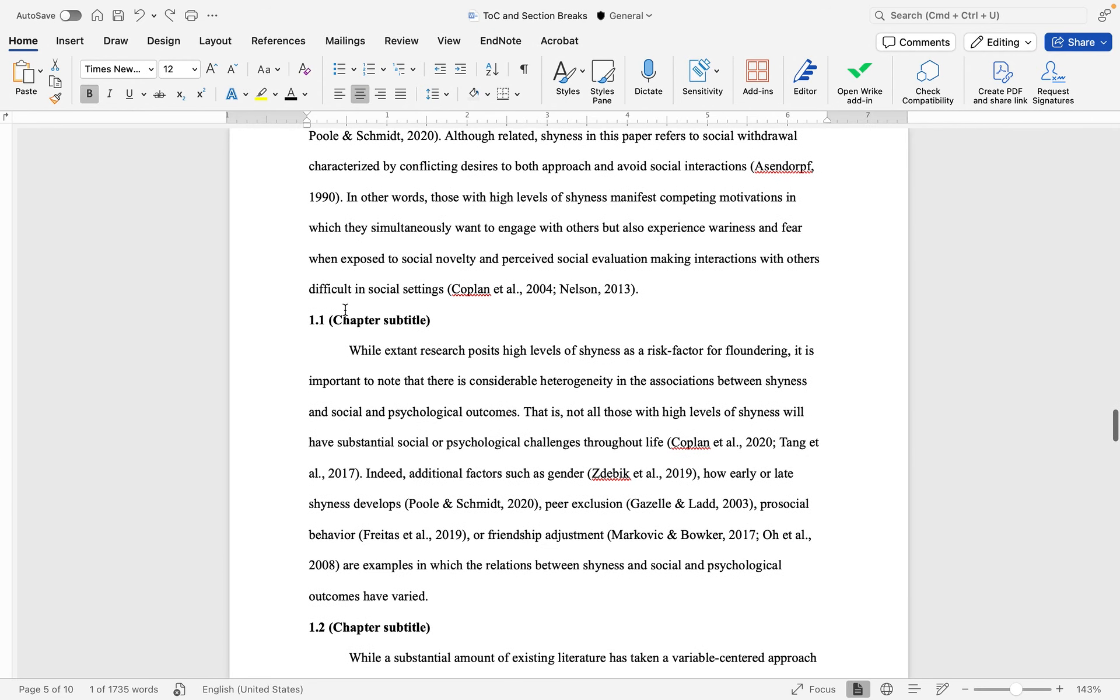
left_click_drag(330, 322, 434, 321)
left_click(435, 323)
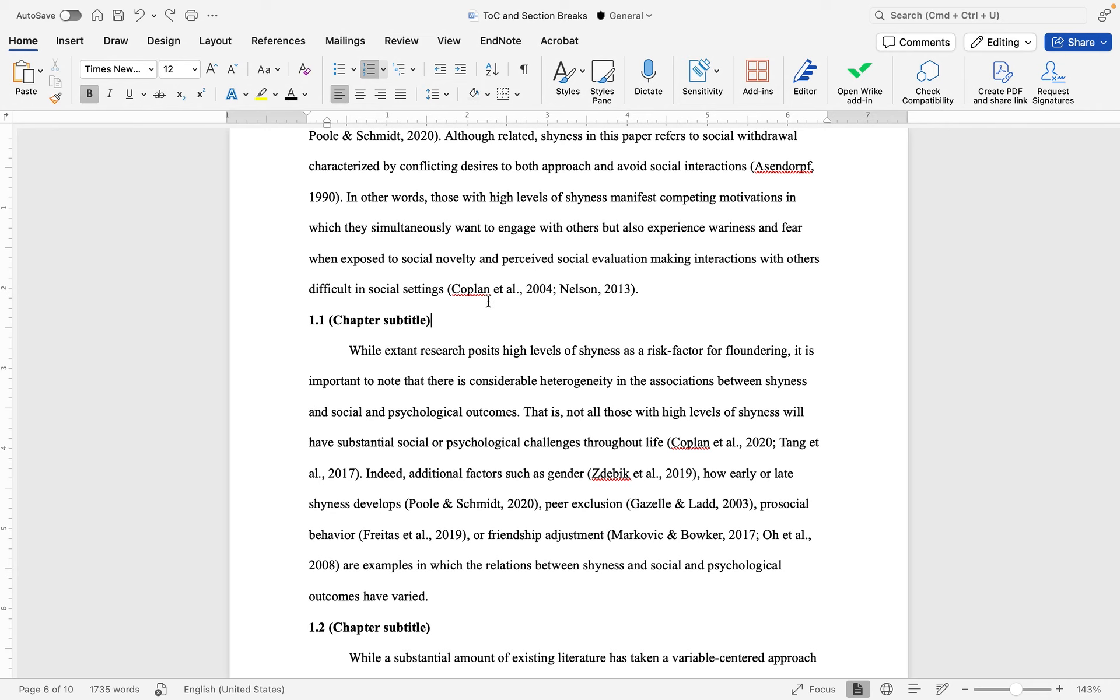
scroll(488, 301, "up", 15)
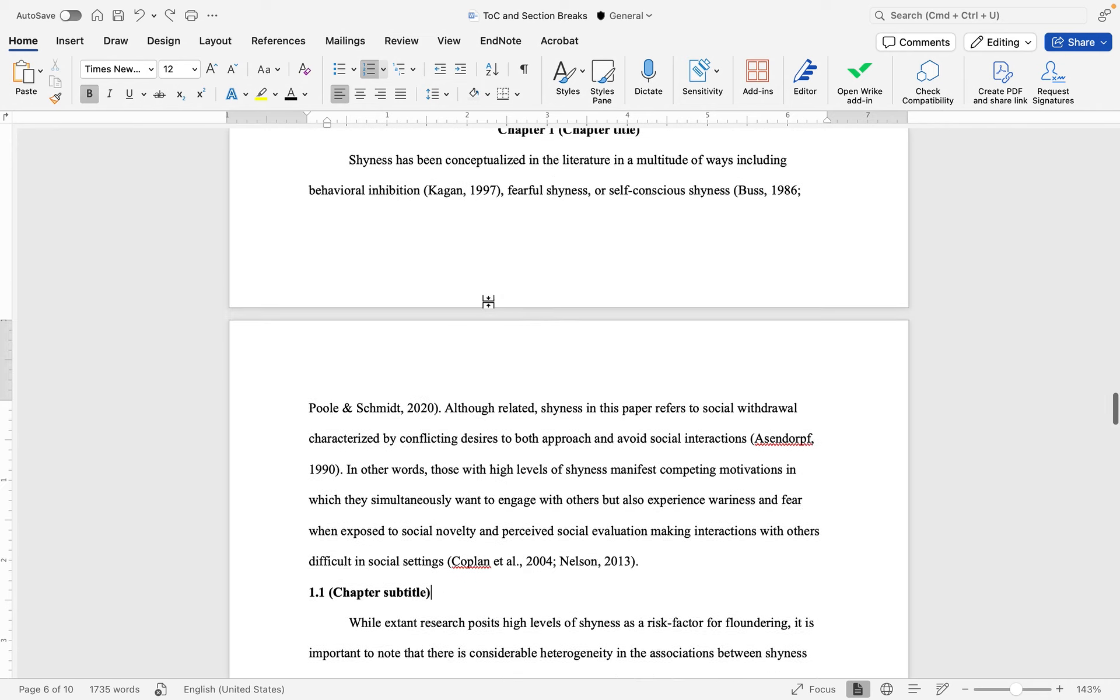
scroll(488, 301, "up", 3)
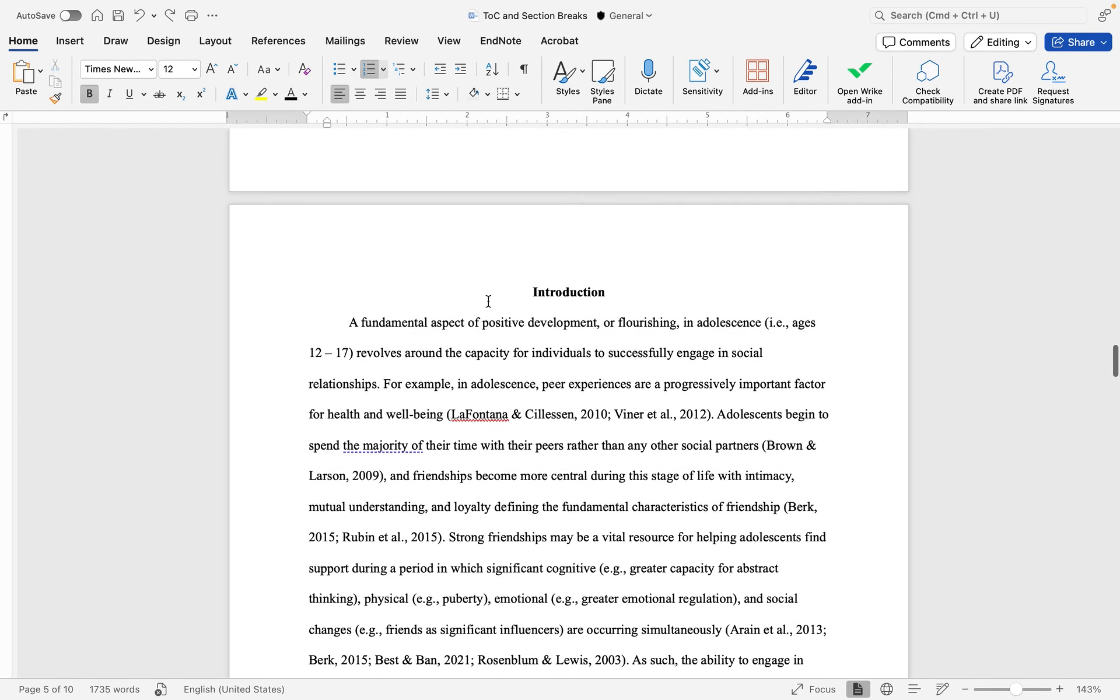
Place the cursor before the Introduction heading and bring up the list of available styles
left_click(528, 294)
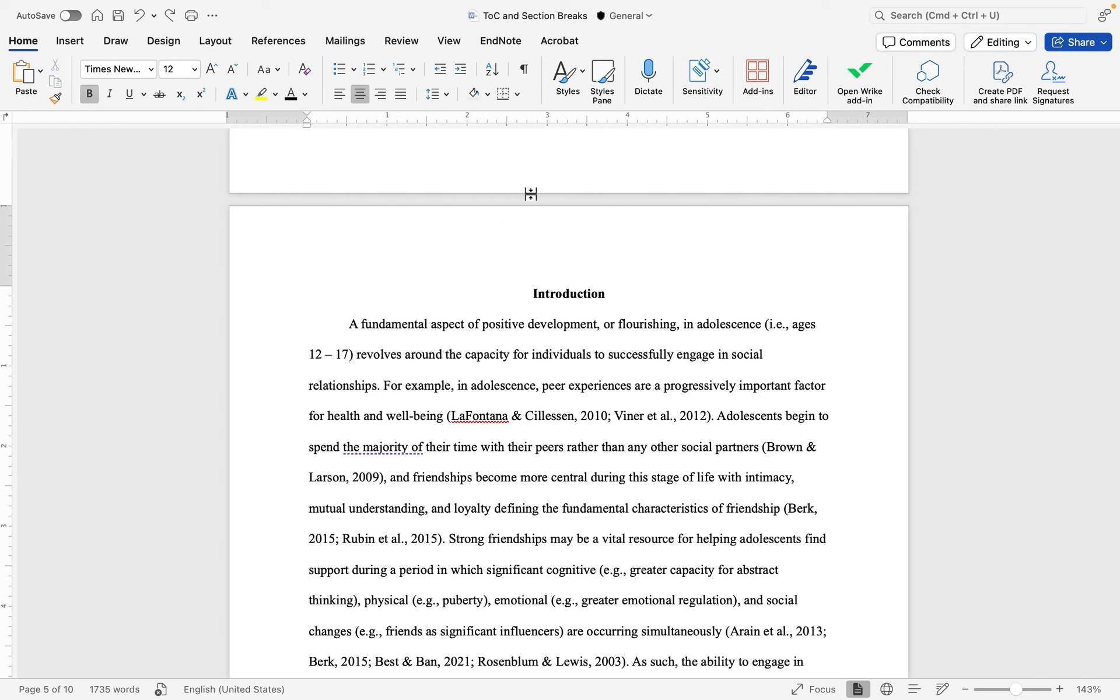
left_click(604, 75)
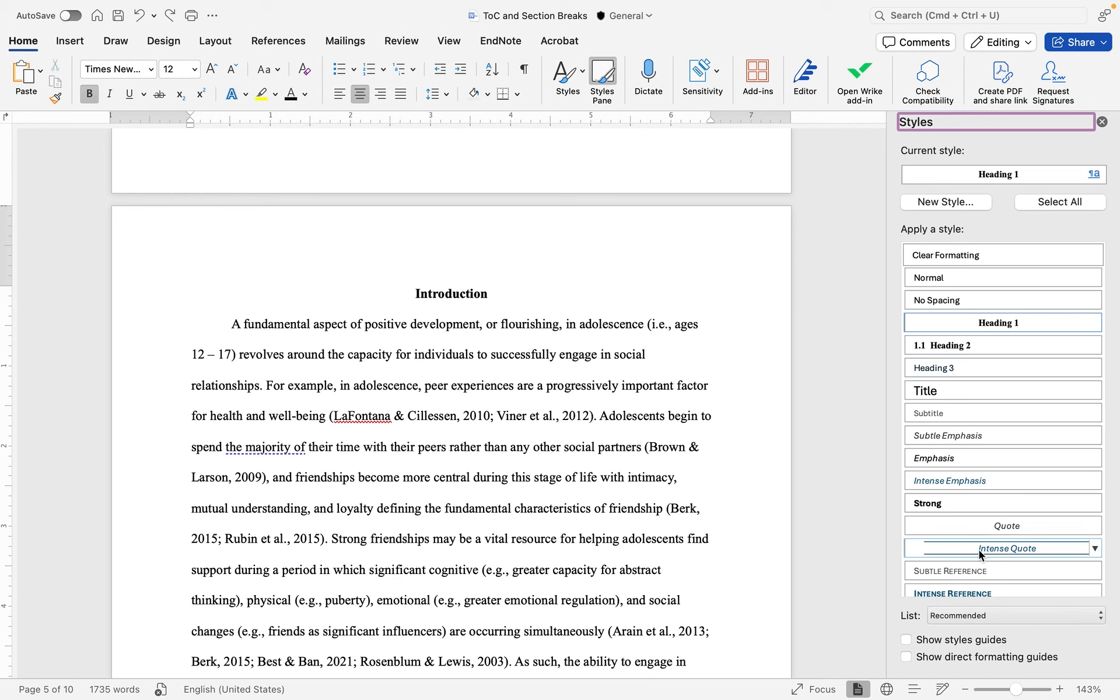
scroll(980, 551, "down", 1)
scroll(985, 556, "up", 1)
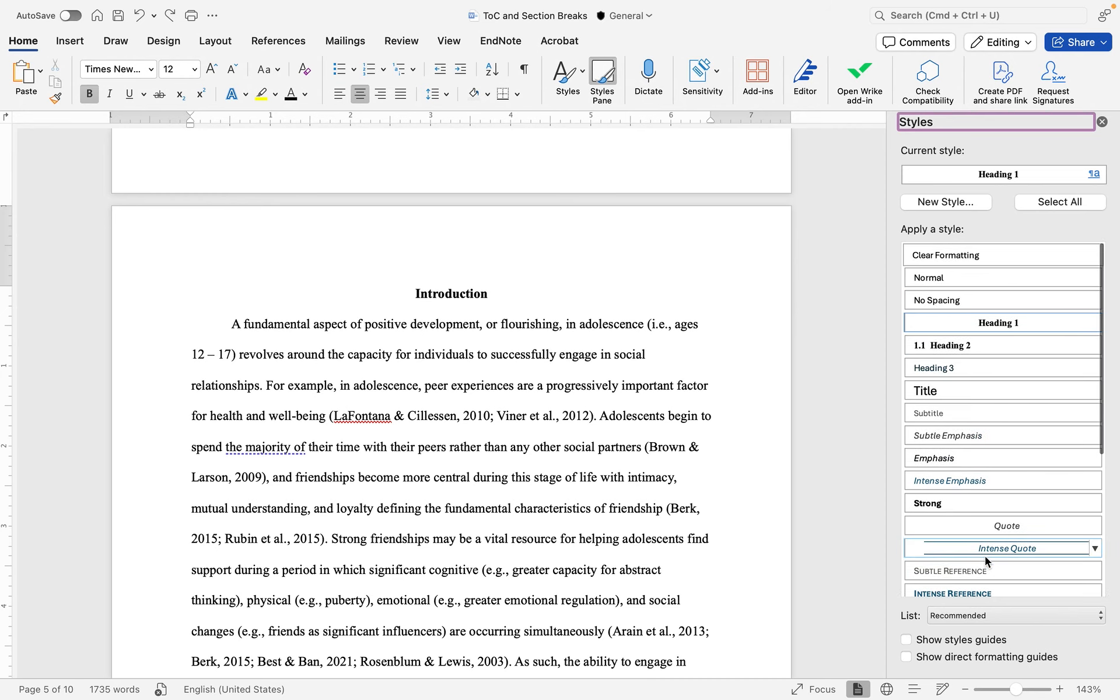
Widen the style list to all styles and return it to the recommended ones
left_click(975, 615)
left_click(909, 622)
left_click(954, 616)
left_click(970, 669)
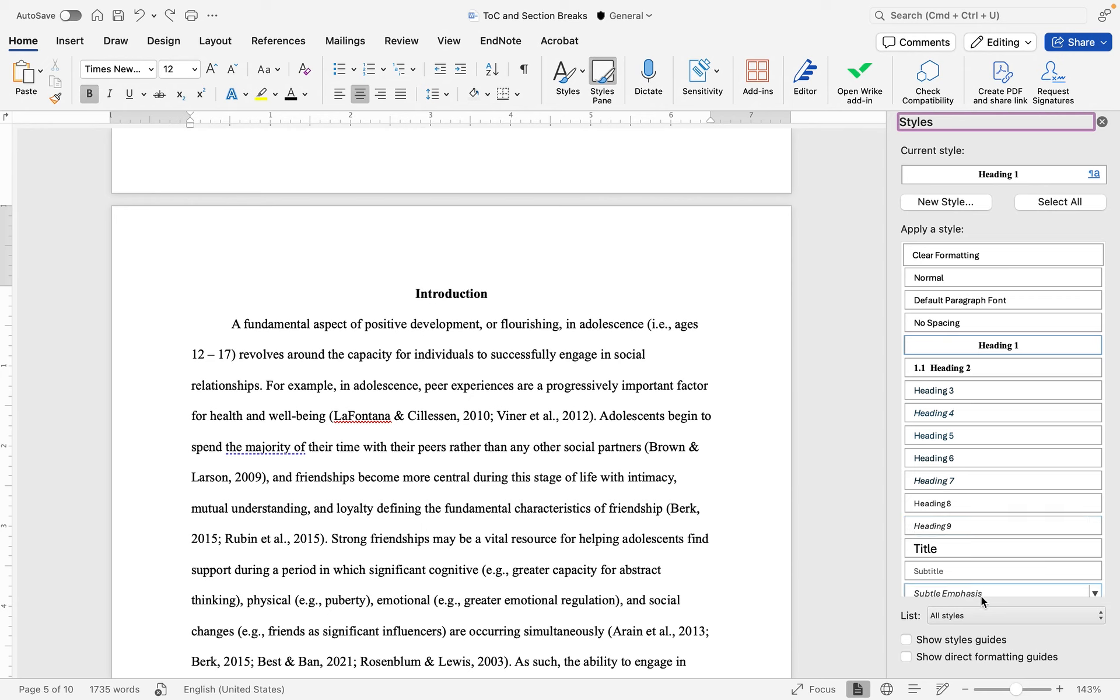
left_click(978, 617)
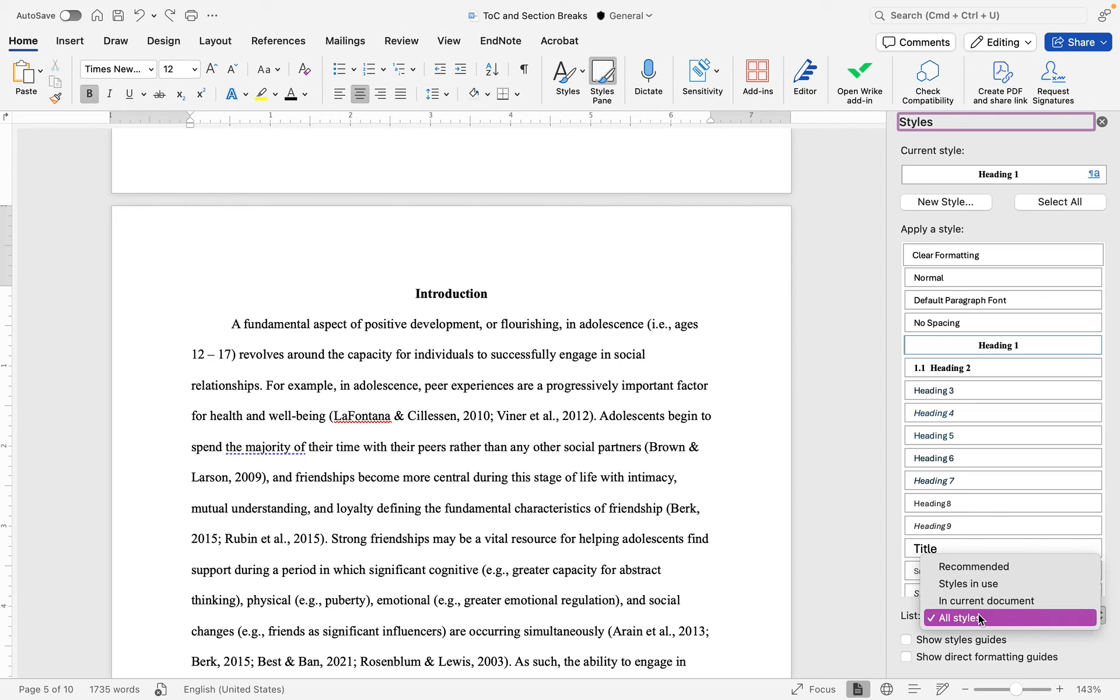
left_click(977, 568)
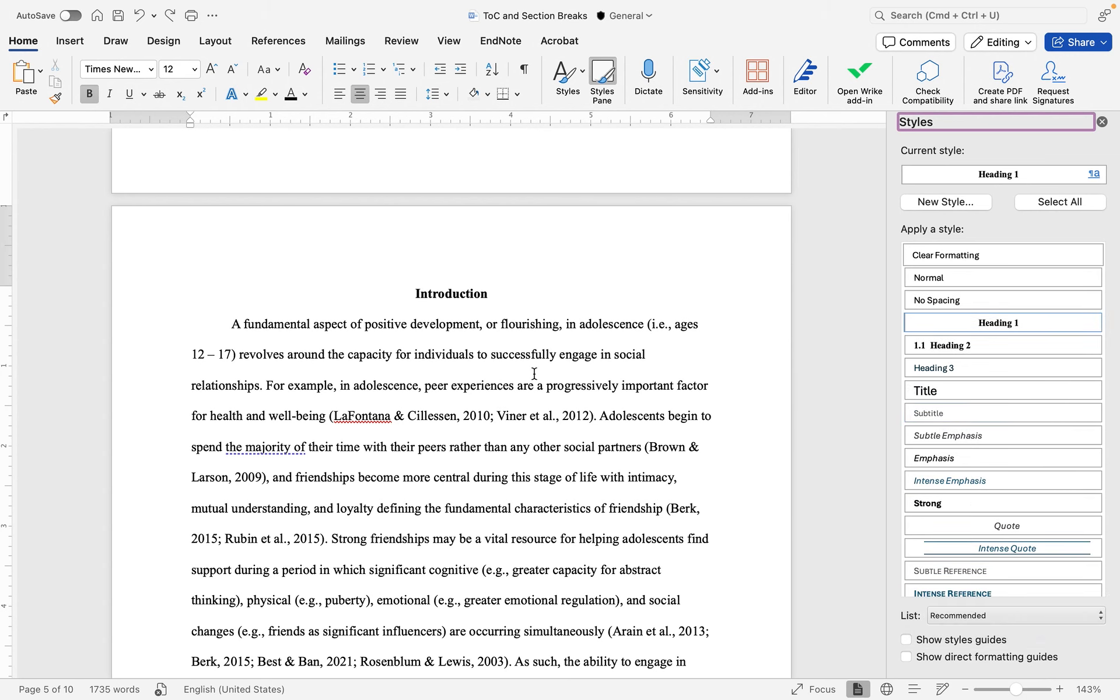
Apply the Heading 1 style to the Introduction heading and select the Chapter 1 title
left_click(410, 293)
left_click_drag(410, 293, 496, 298)
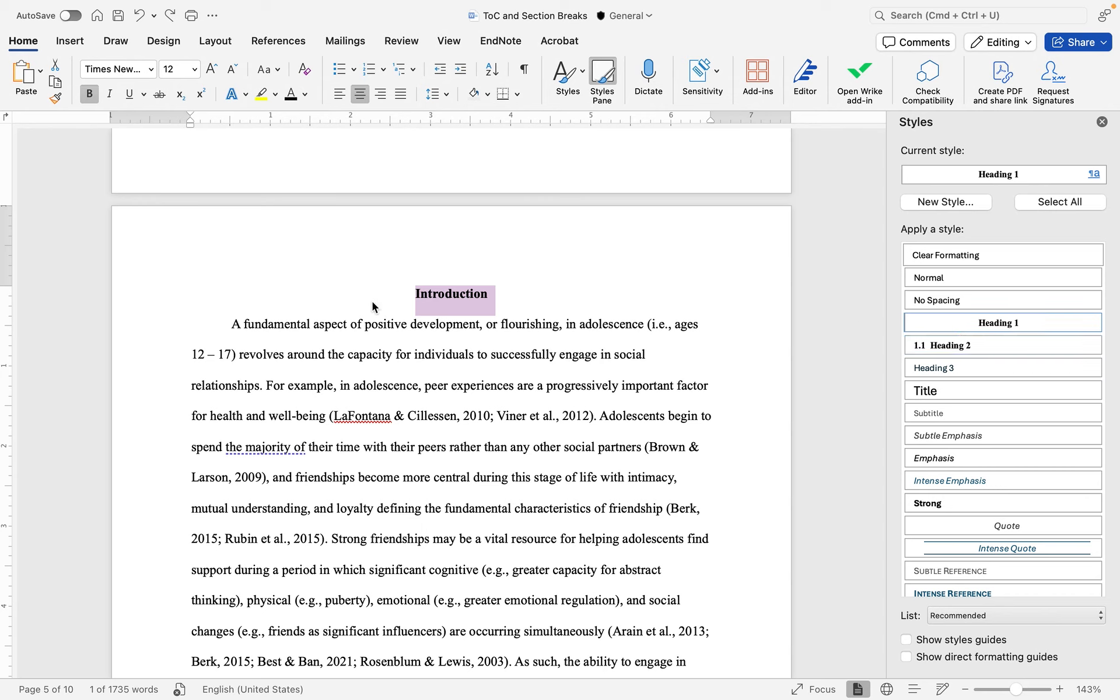
mouse_move(980, 327)
left_click(980, 326)
scroll(454, 329, "down", 10)
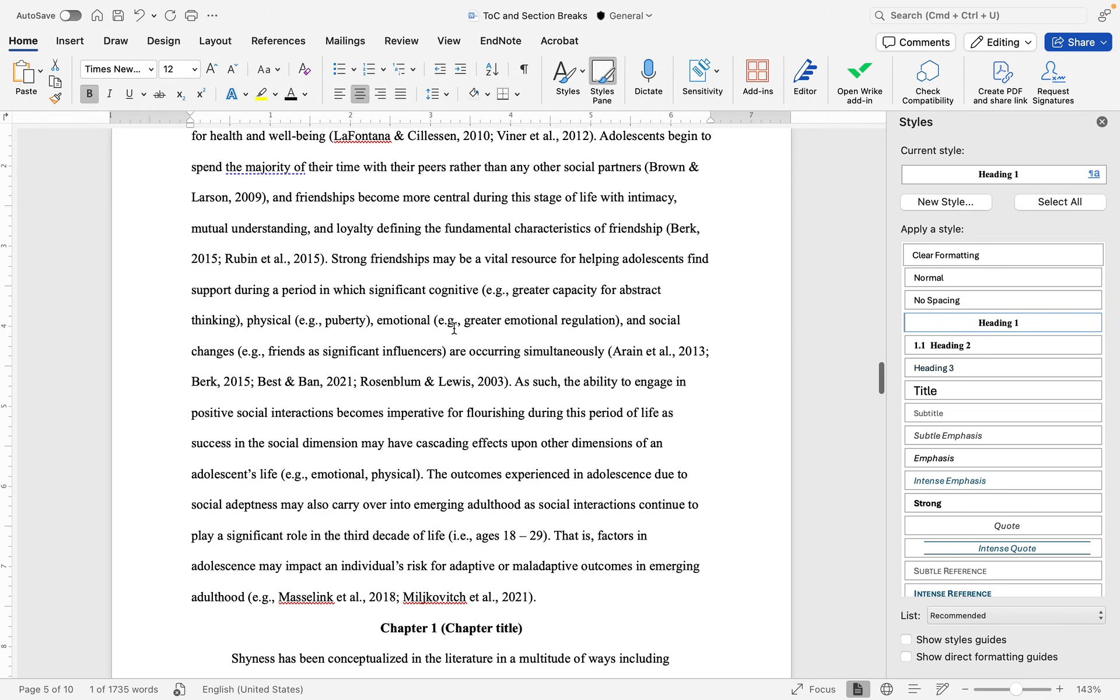
left_click_drag(376, 441, 557, 436)
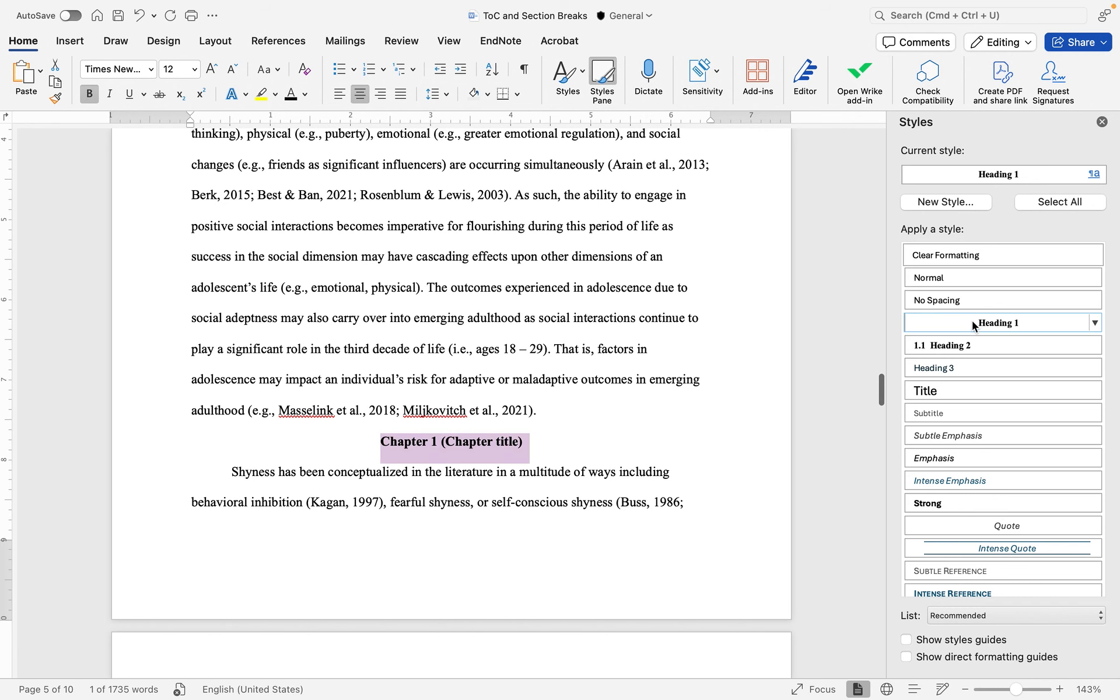
Try the Heading 1 style on the 1.1 chapter subtitle and return it to Heading 2
scroll(385, 473, "down", 1)
scroll(385, 473, "down", 11)
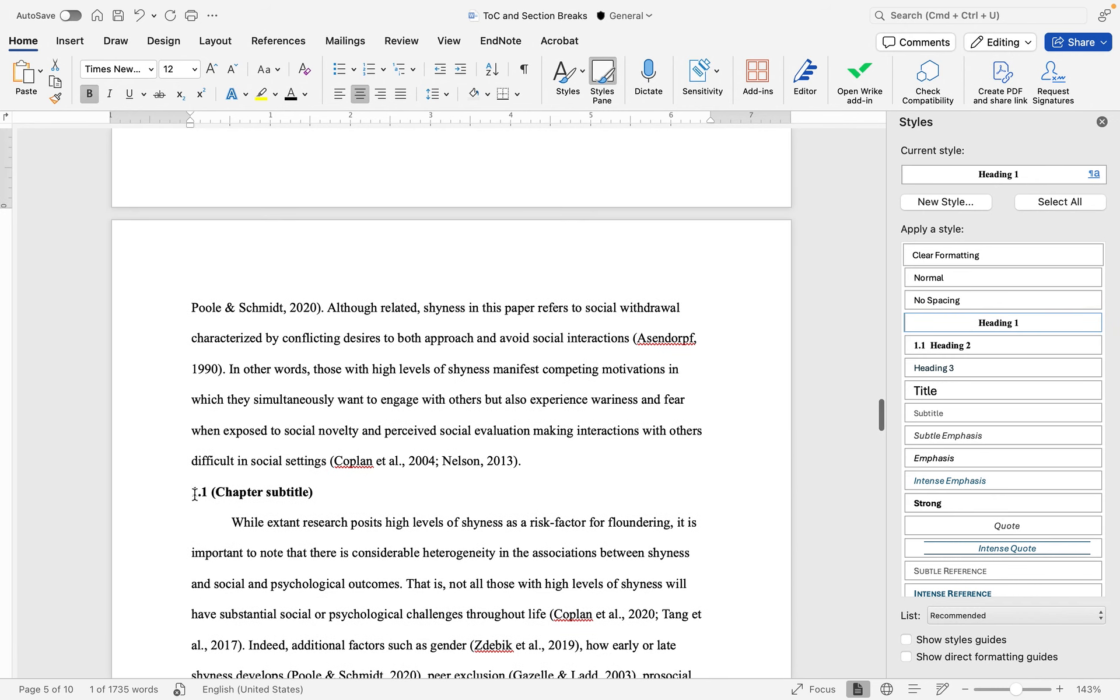
left_click_drag(211, 492, 355, 493)
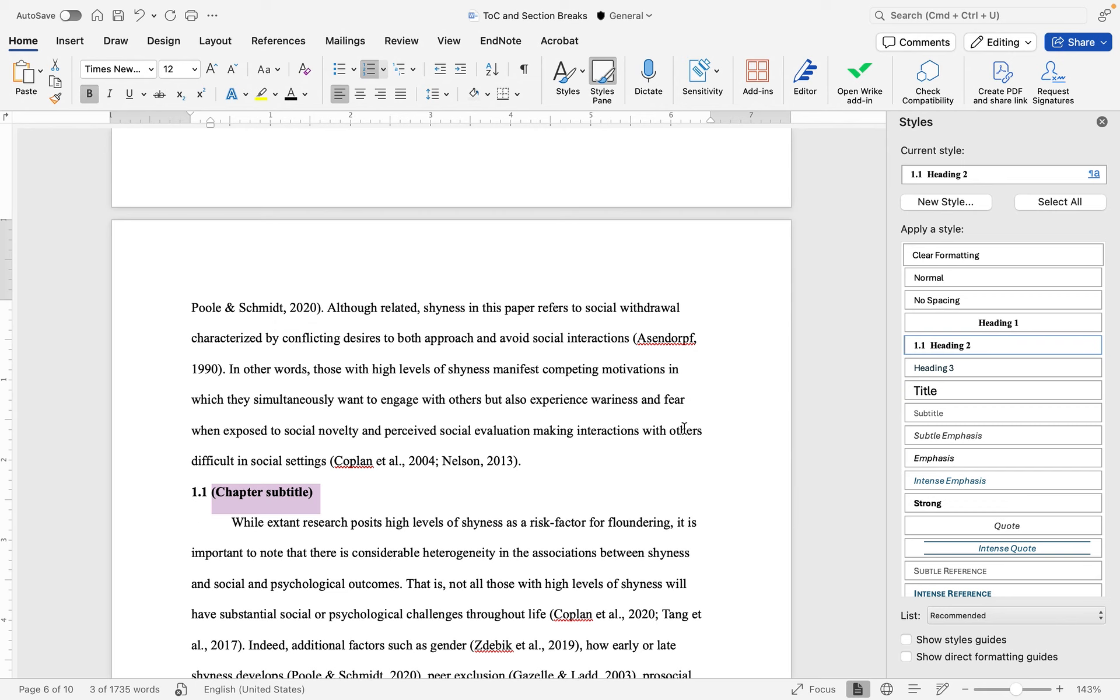
left_click(961, 330)
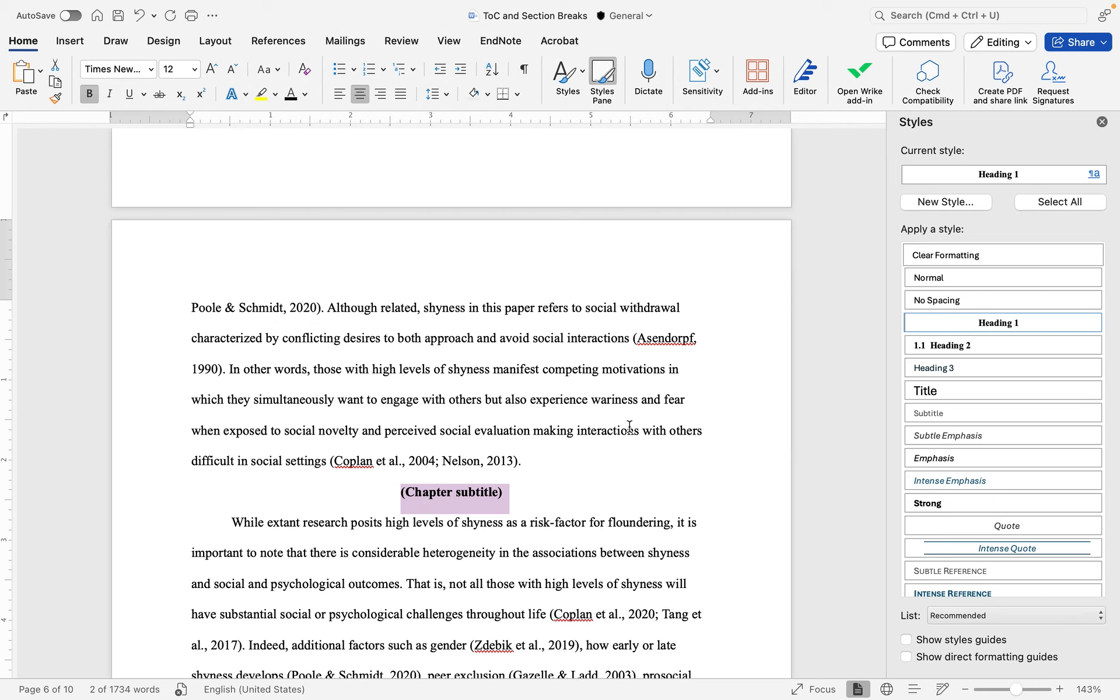
left_click(946, 346)
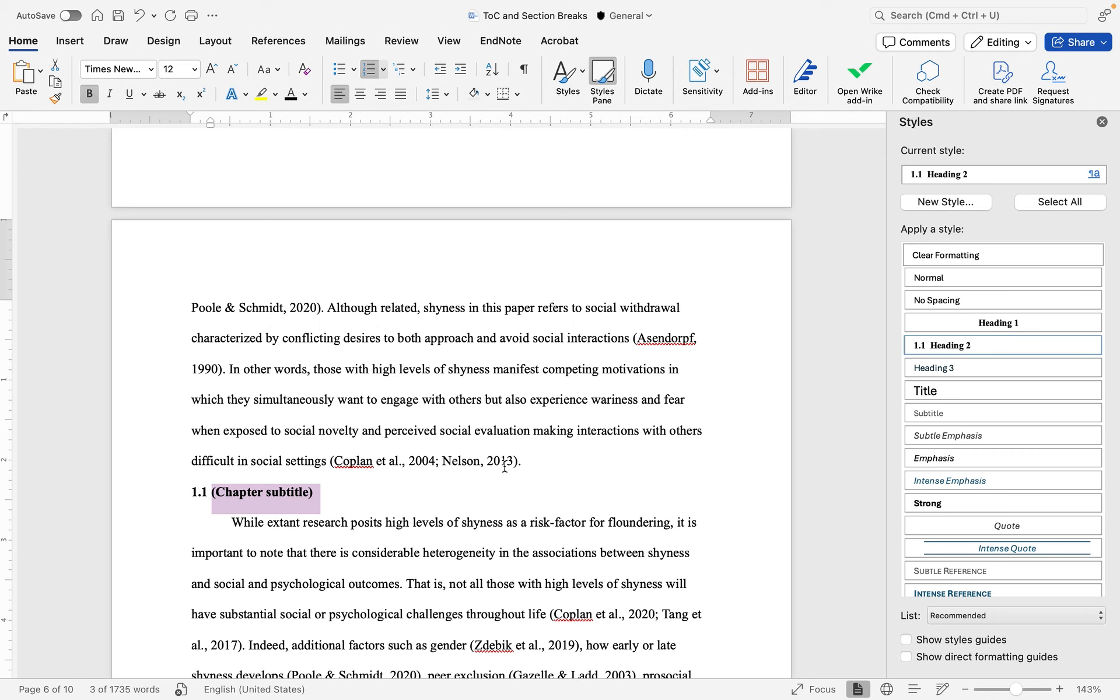
Review the formatting definition of the Heading 1 style and accept it without edits
scroll(505, 466, "up", 6)
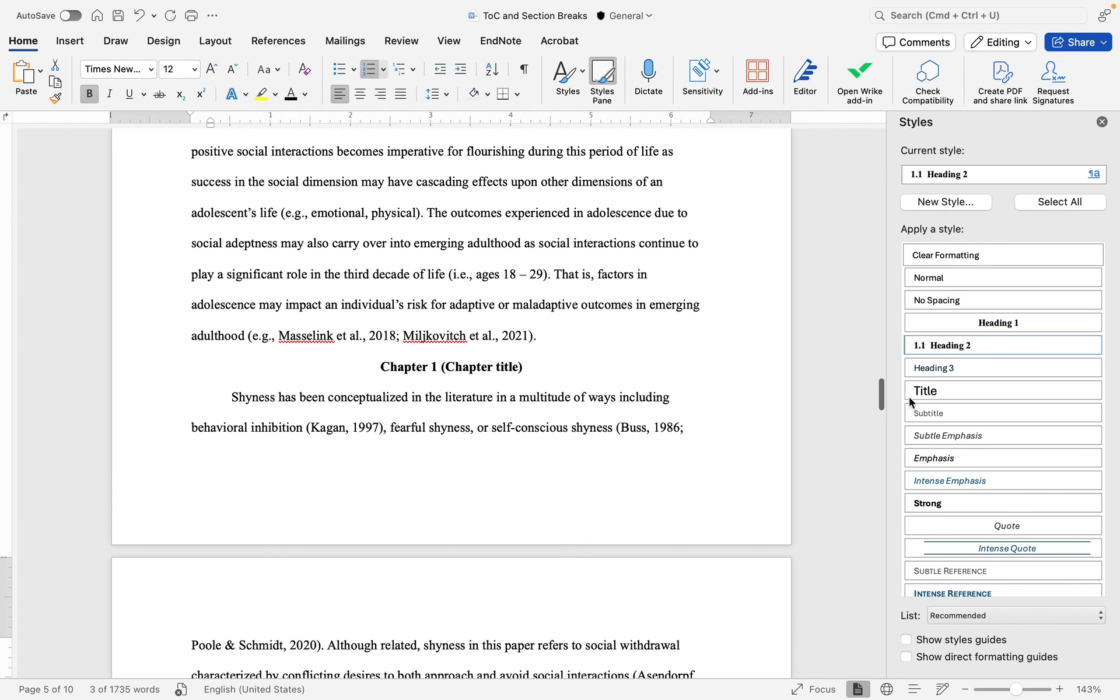
left_click(1095, 323)
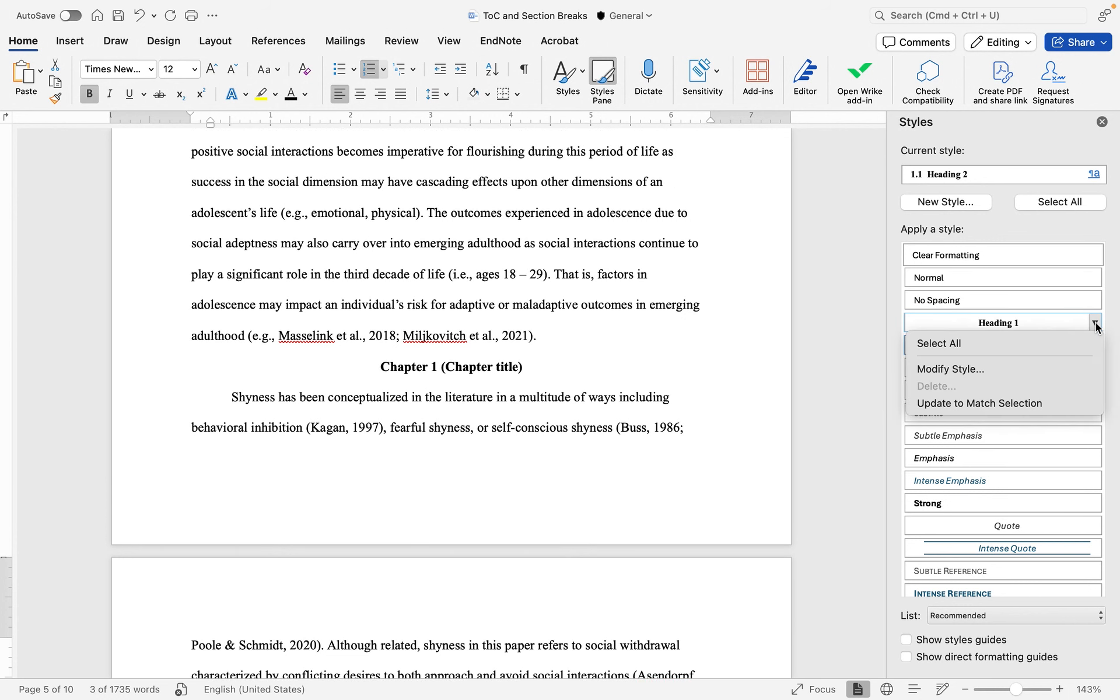
left_click(1095, 324)
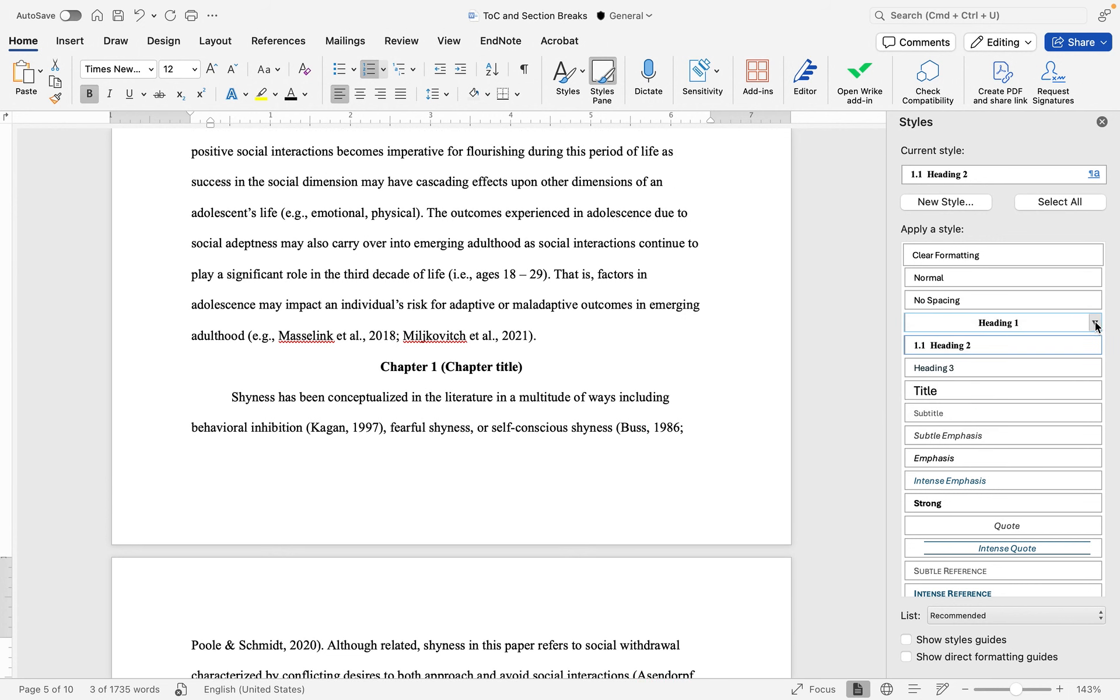
left_click(1095, 323)
left_click(1095, 324)
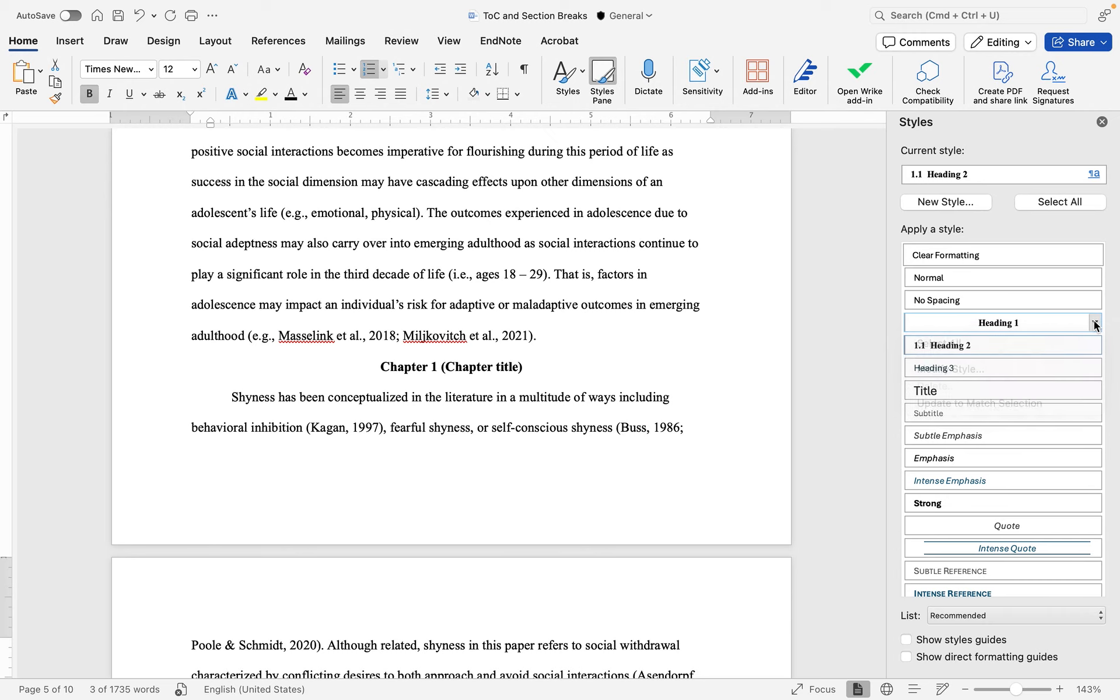
left_click(1094, 324)
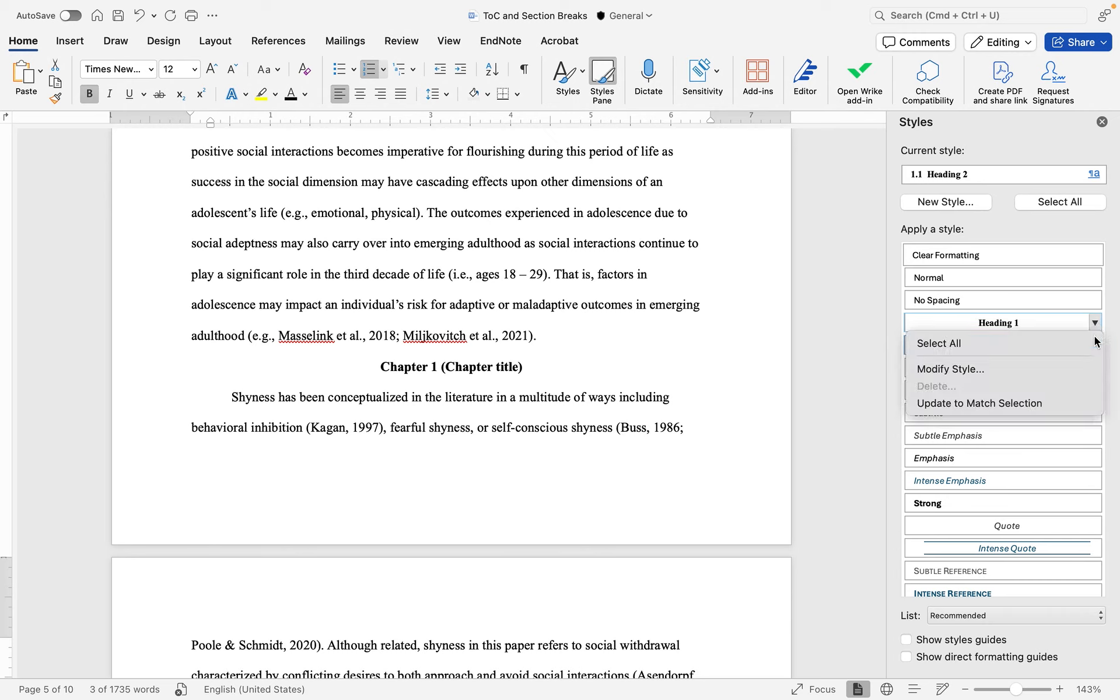
left_click(1058, 368)
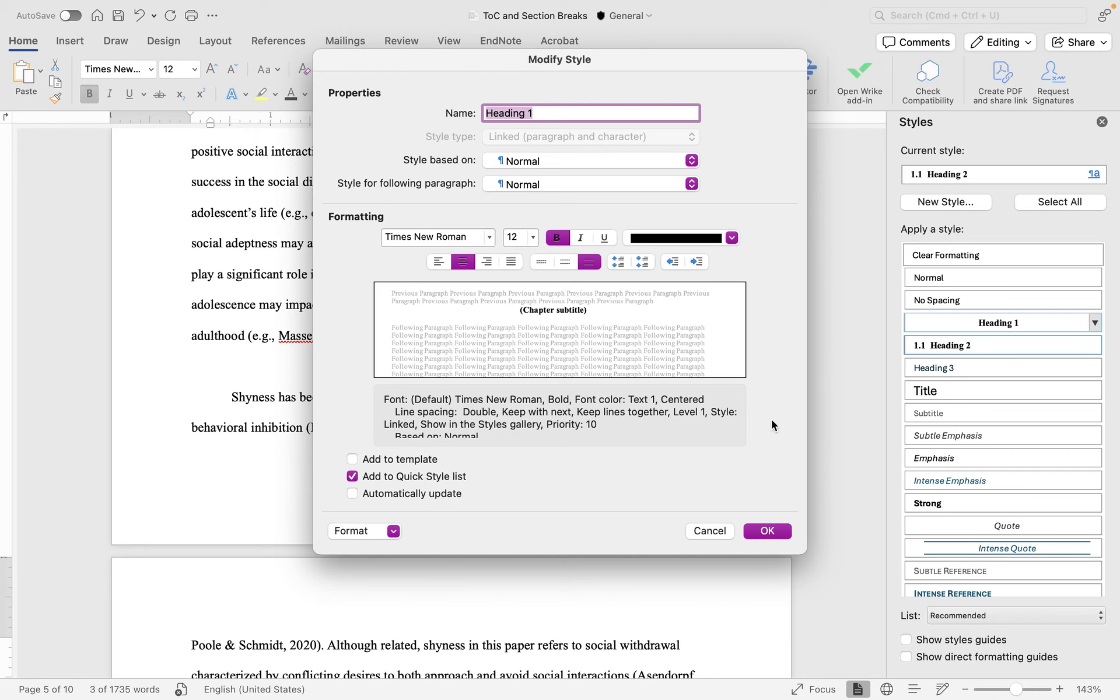
left_click(768, 530)
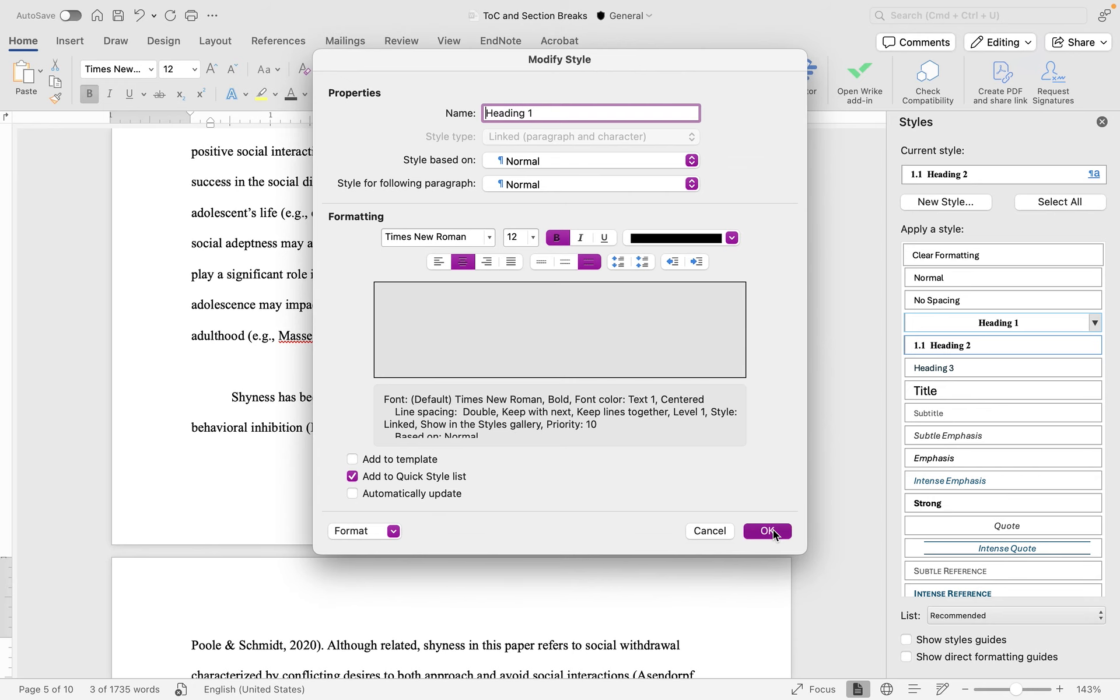
Insert two blank lines above the Introduction heading, with the cursor on the first one
scroll(522, 230, "up", 5)
scroll(522, 230, "up", 8)
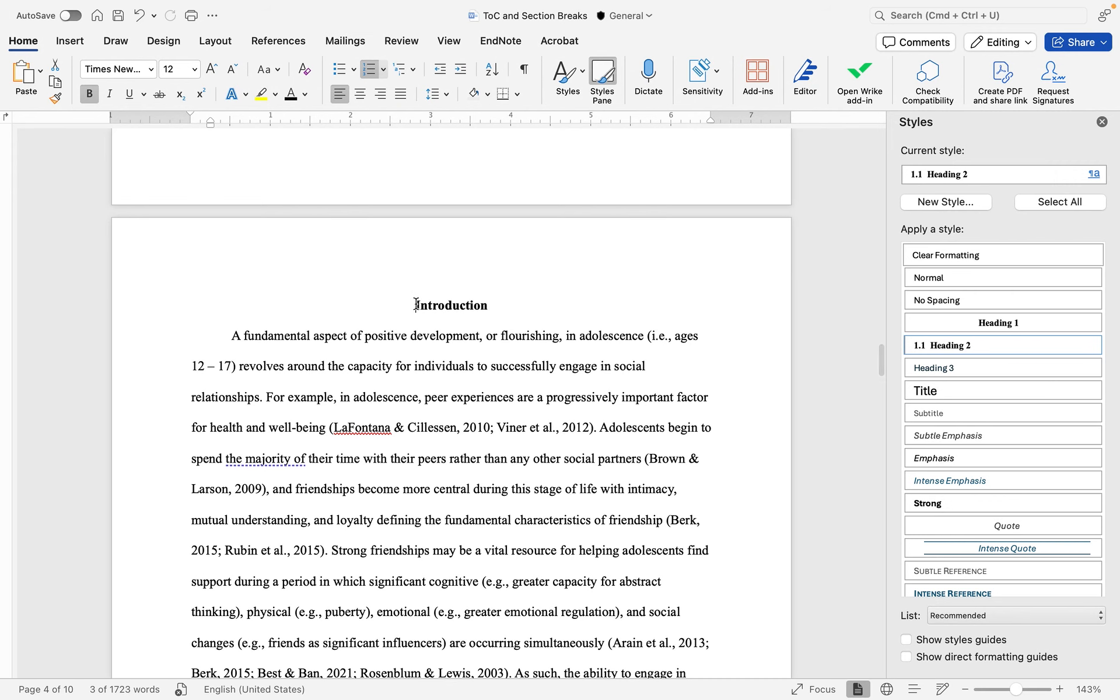
left_click(416, 304)
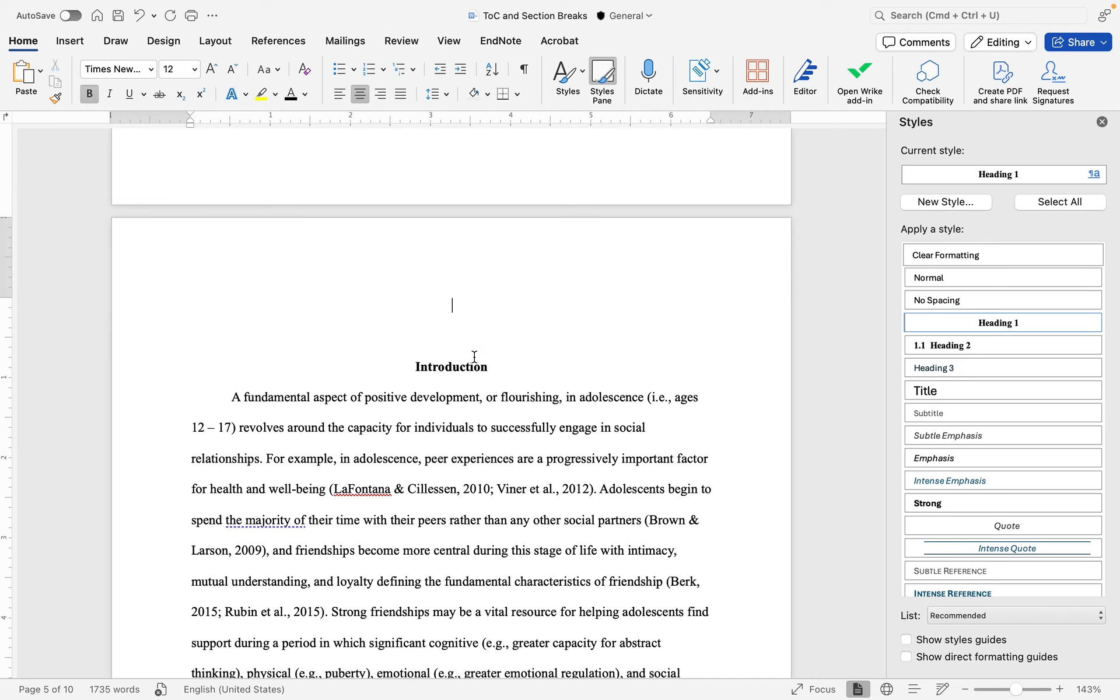
Insert an automatic table of contents in the Classic design on the blank line above the Introduction heading
scroll(474, 356, "up", 7)
scroll(474, 357, "down", 4)
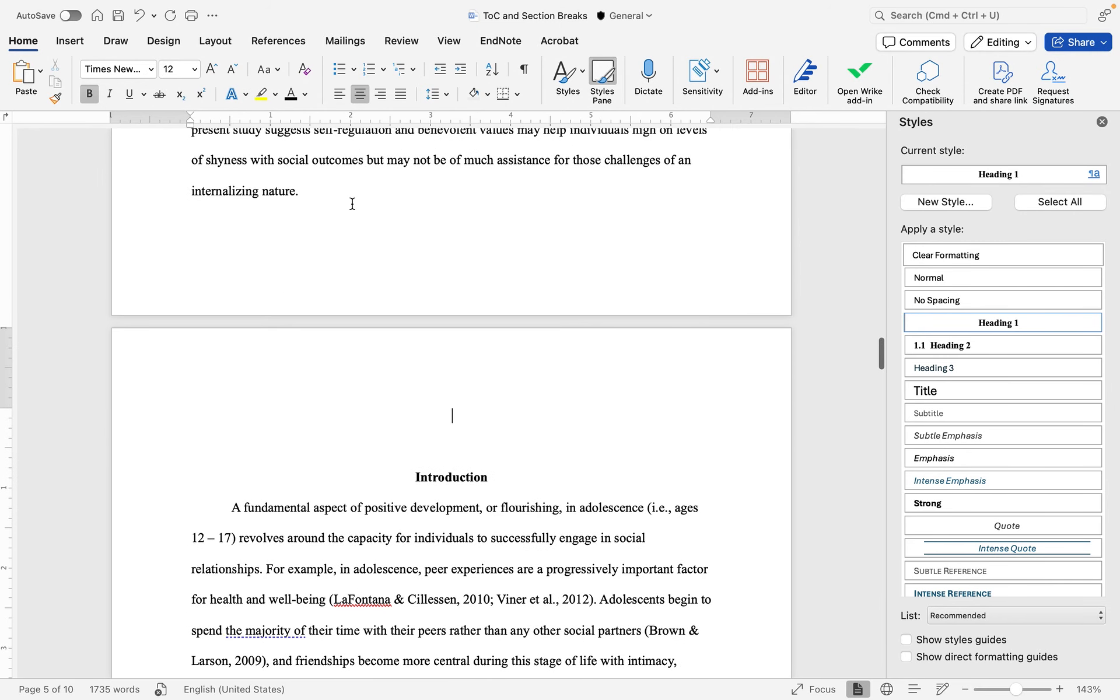
left_click(276, 45)
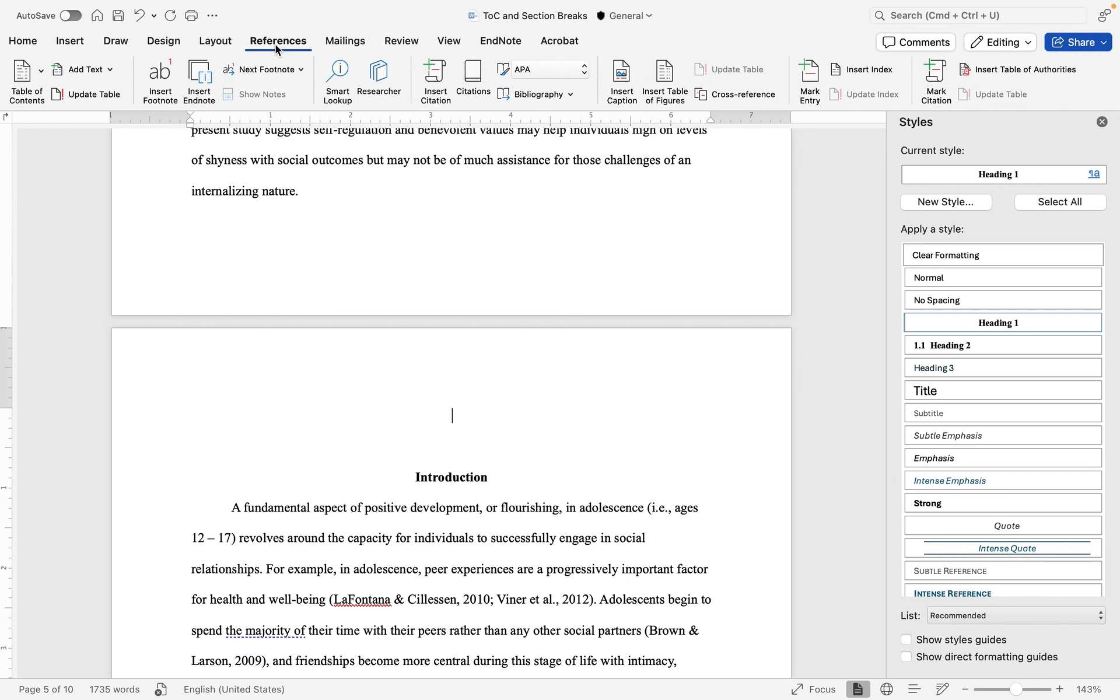
left_click(32, 71)
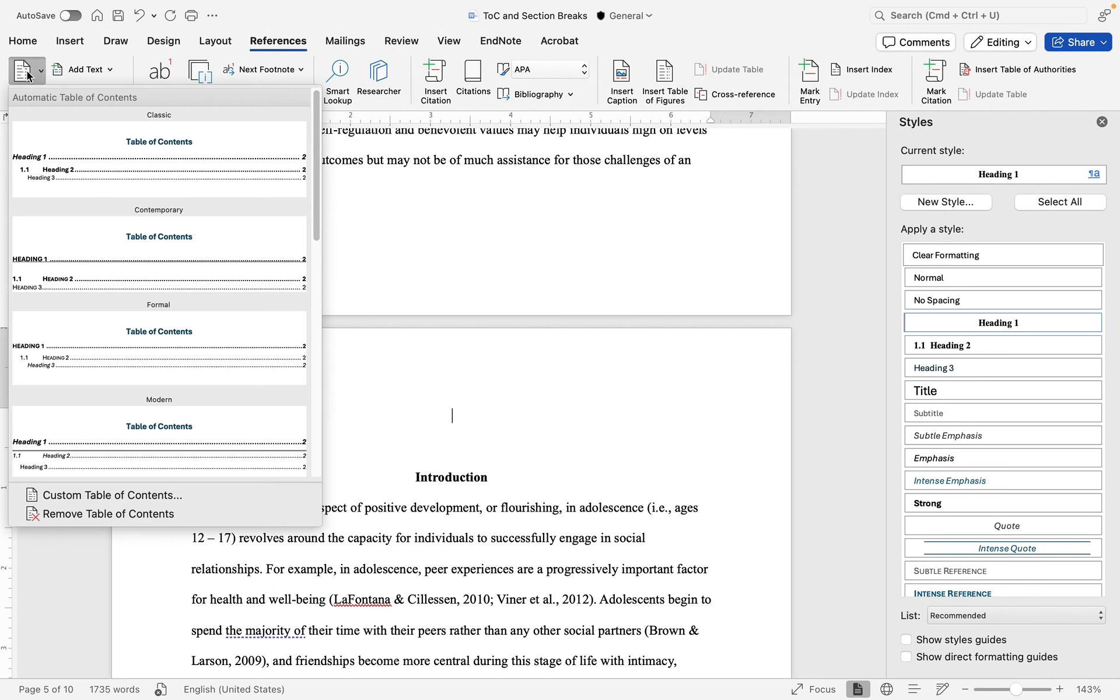
scroll(160, 288, "down", 10)
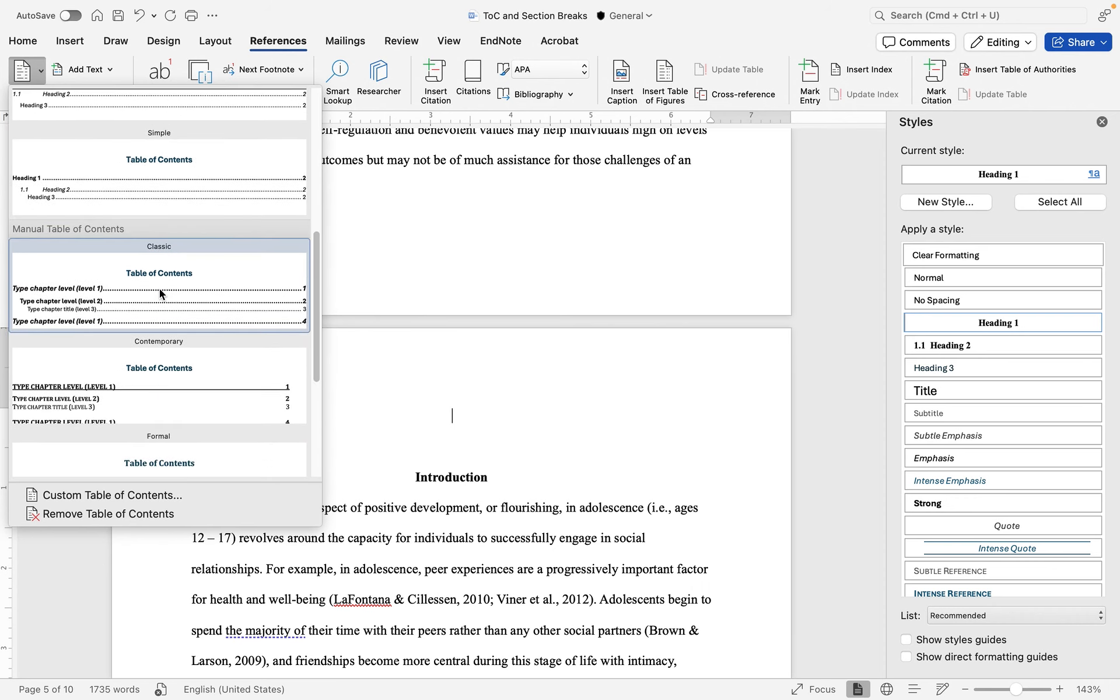
scroll(159, 288, "up", 10)
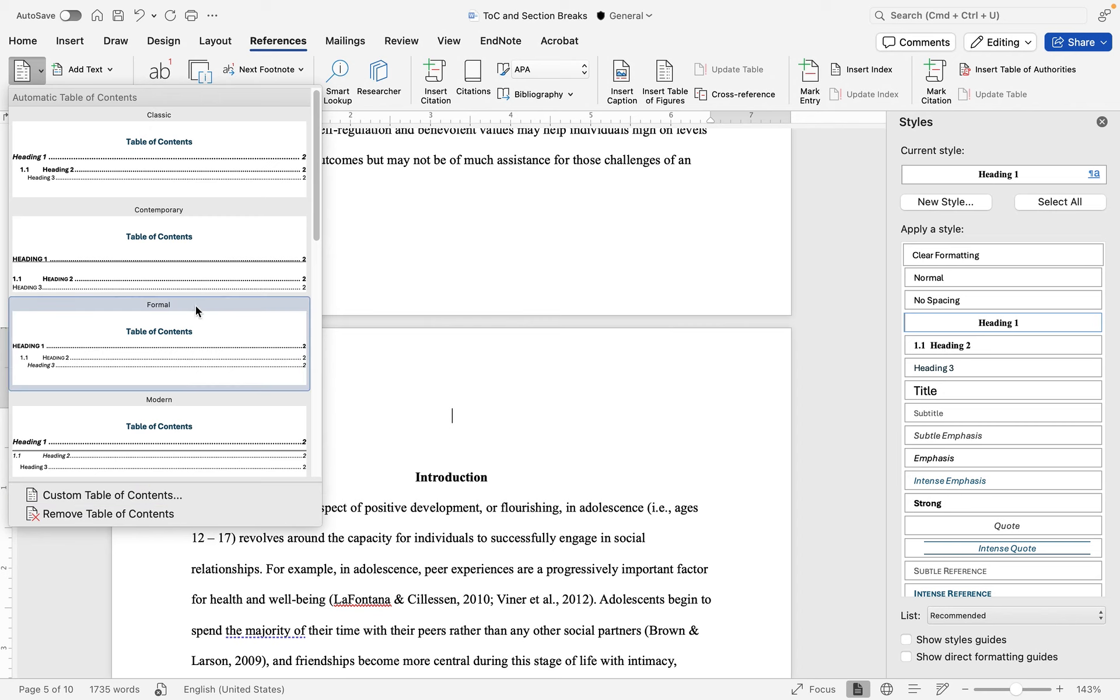
left_click(168, 169)
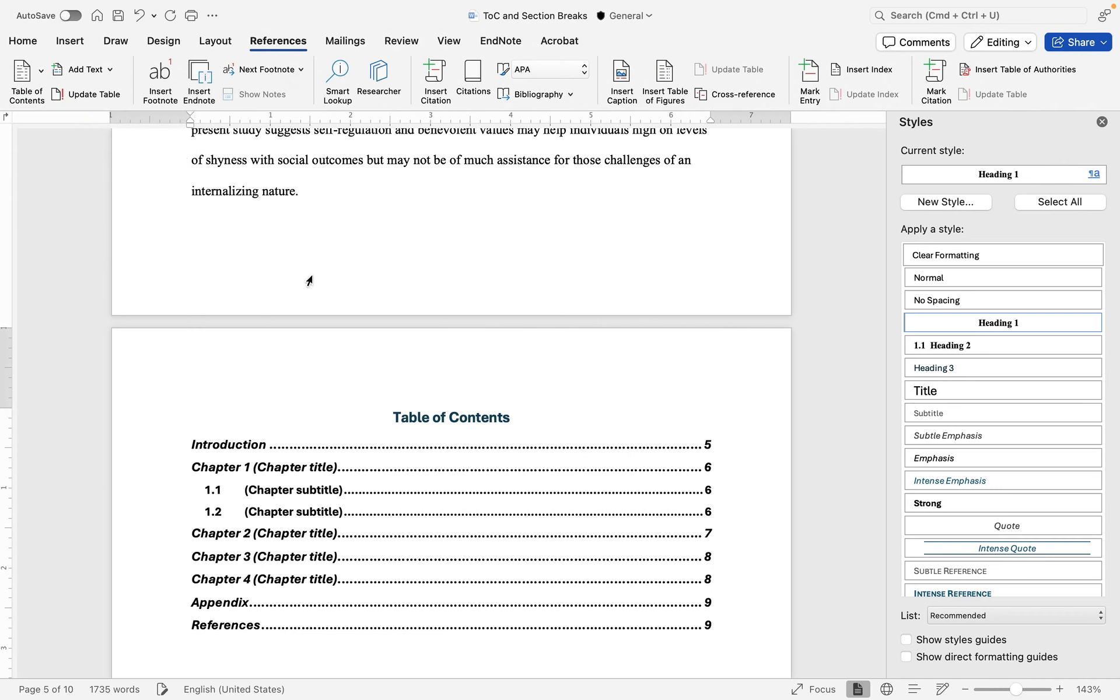
scroll(404, 348, "down", 4)
scroll(407, 354, "up", 1)
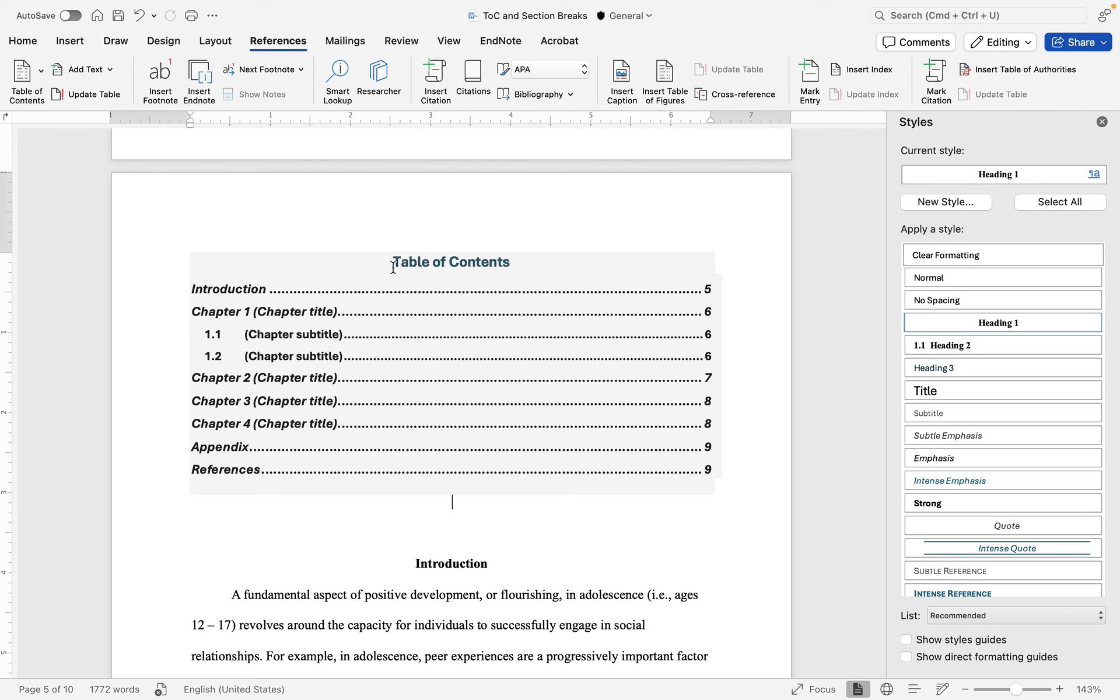
Recolour the Table of Contents title black and set its font size to 12
left_click_drag(393, 260, 507, 263)
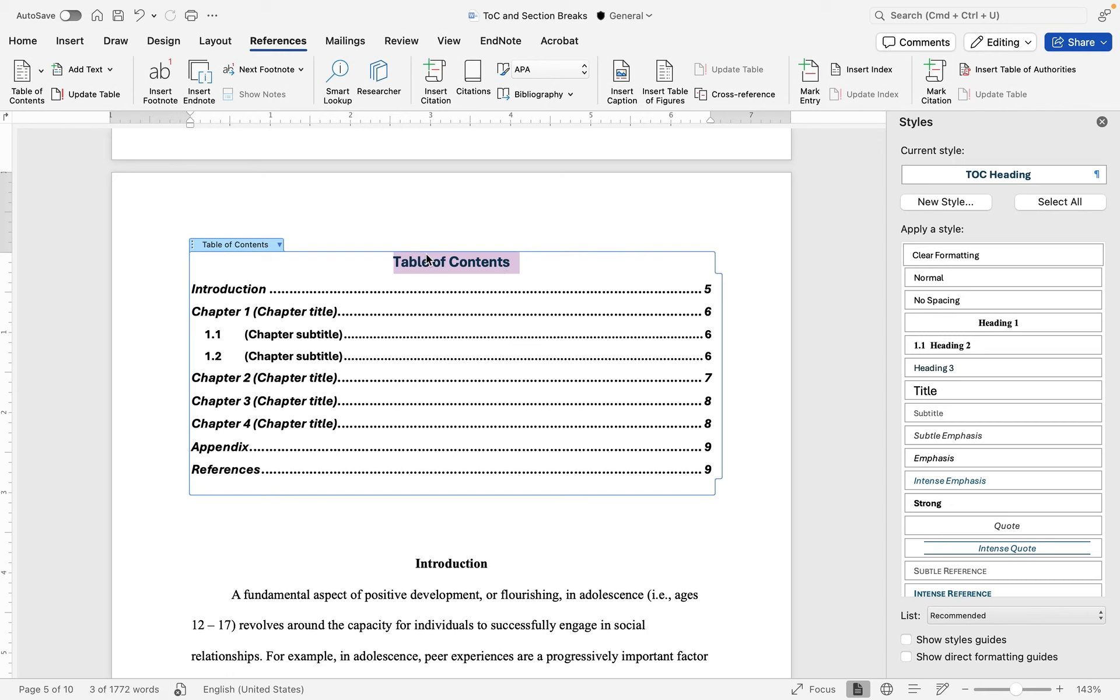
left_click(20, 41)
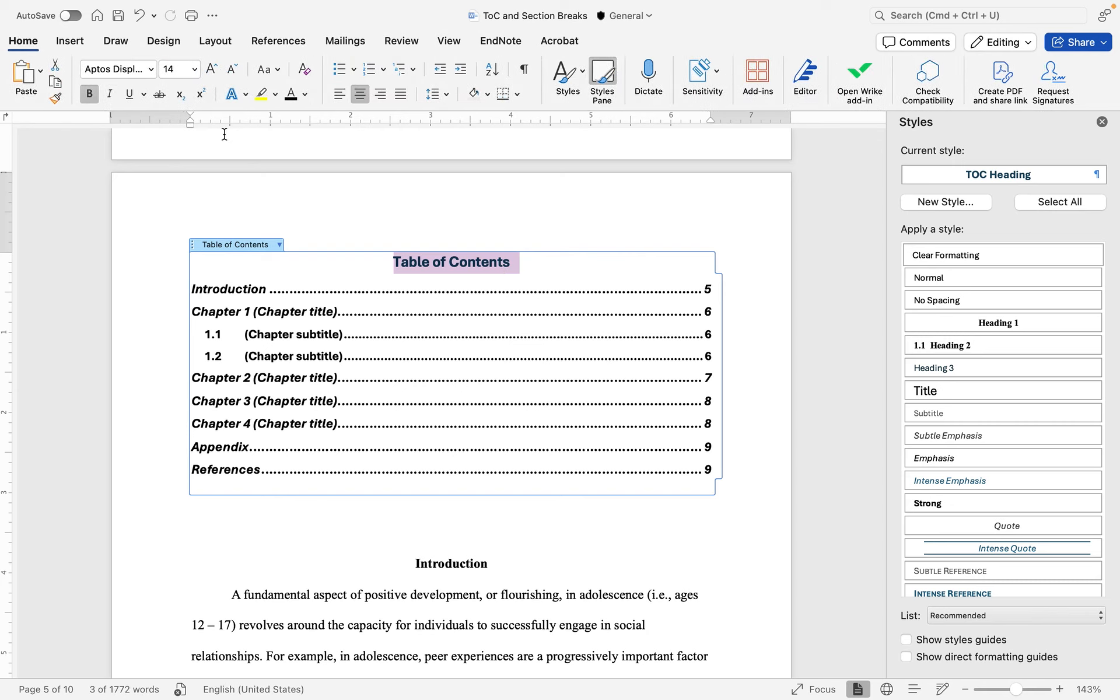
left_click(290, 95)
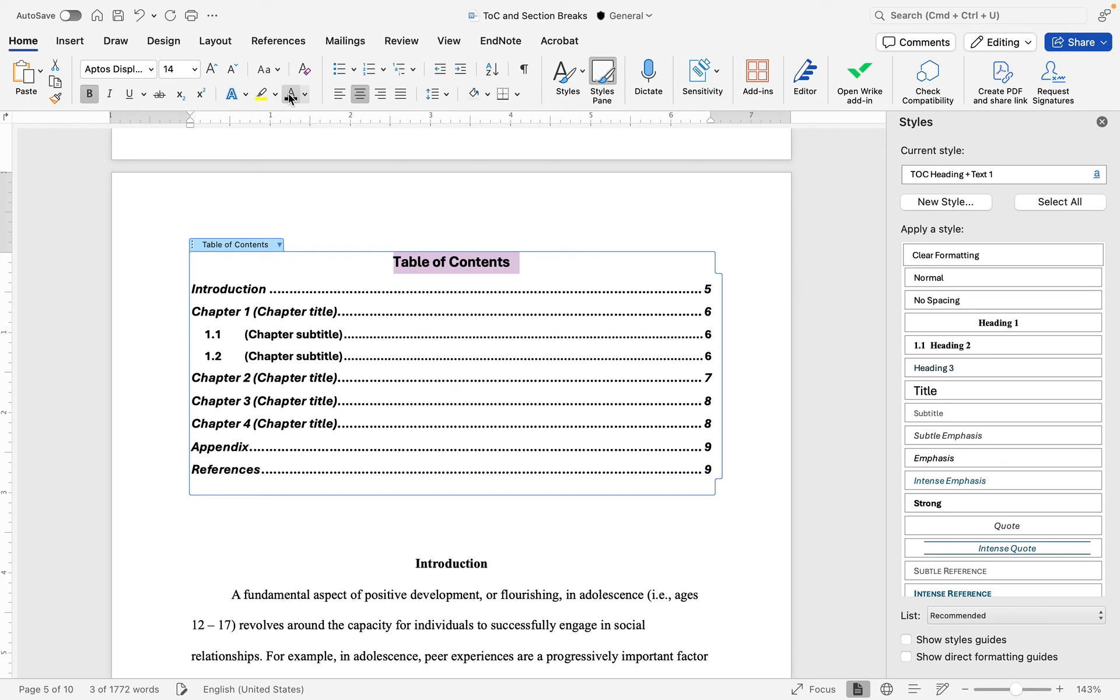
left_click(178, 69)
type("12")
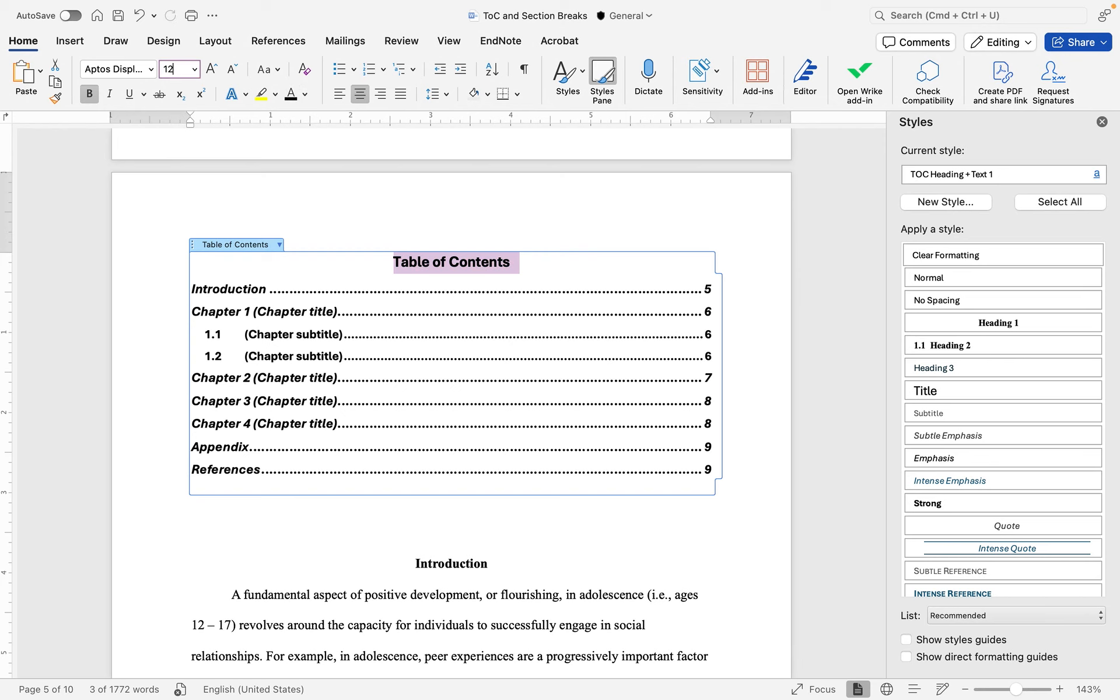
key("Return")
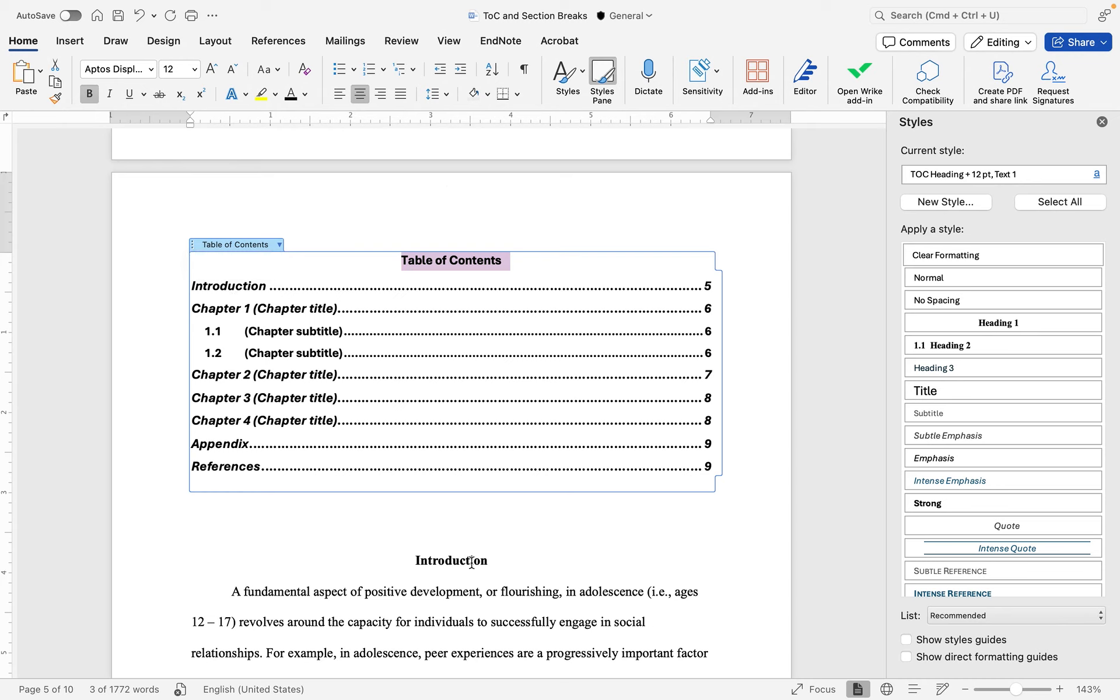
left_click(461, 532)
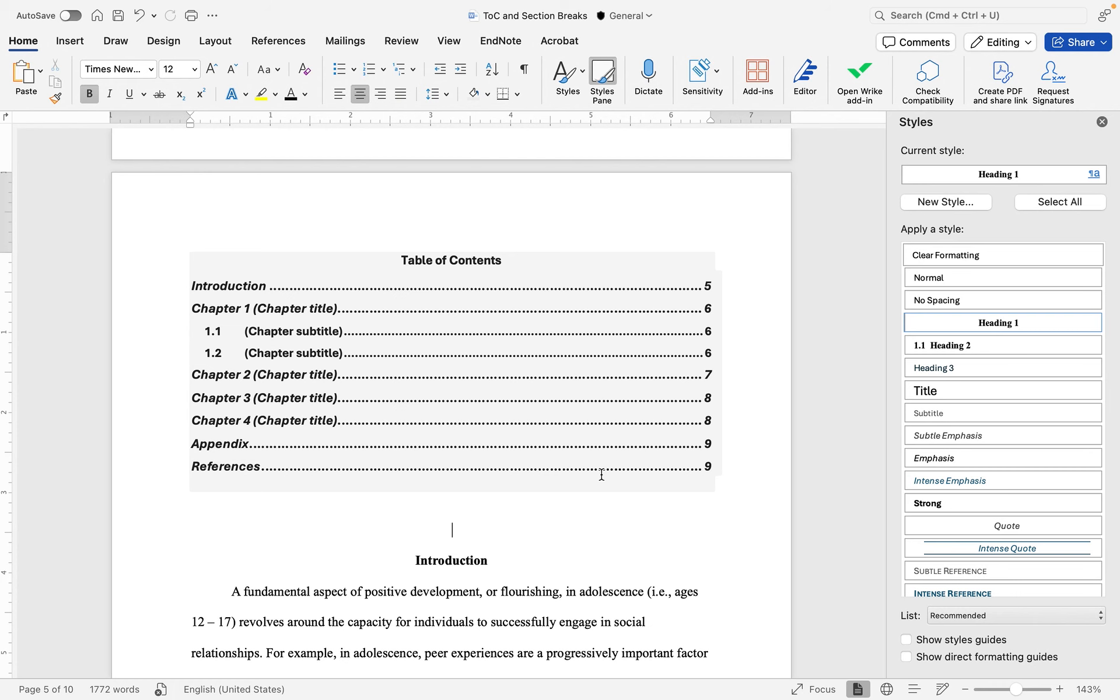
key("super+z")
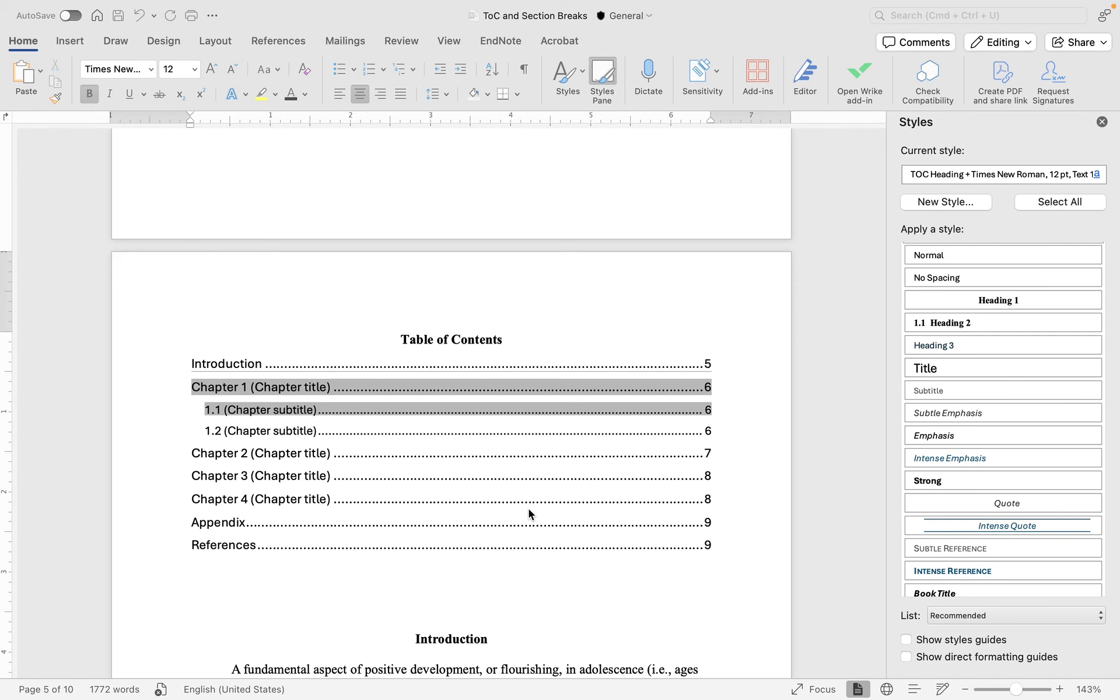
Close the Styles pane and show the formatting marks, with the cursor at the end of the paragraph before the table of contents
scroll(528, 508, "down", 5)
scroll(528, 508, "up", 3)
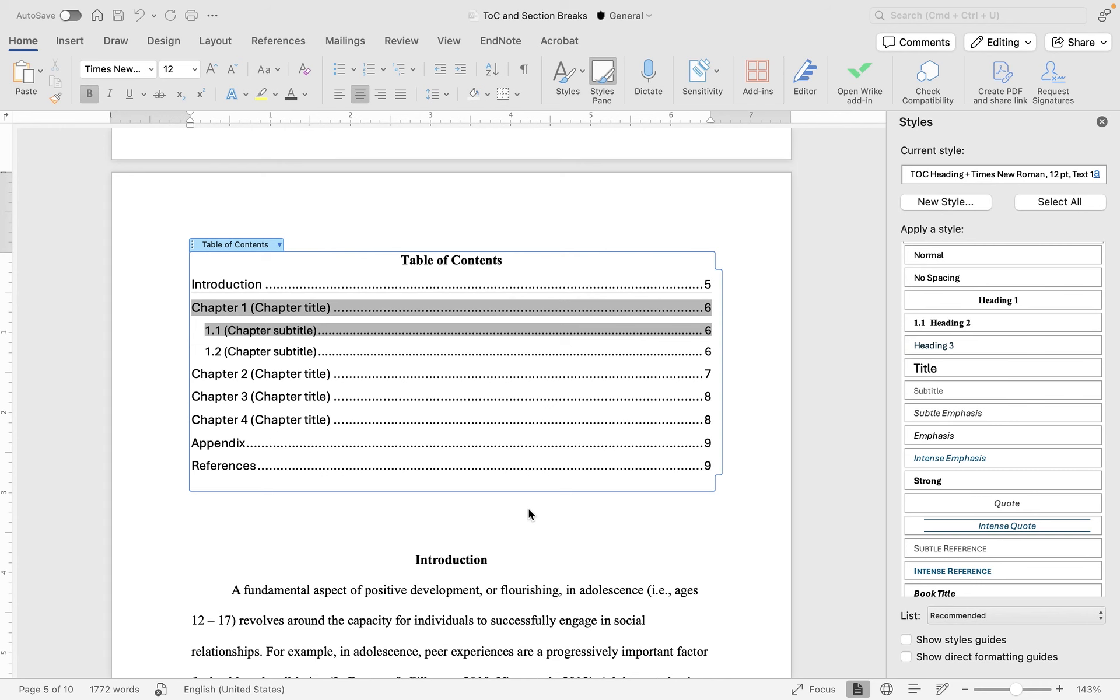
scroll(365, 263, "up", 5)
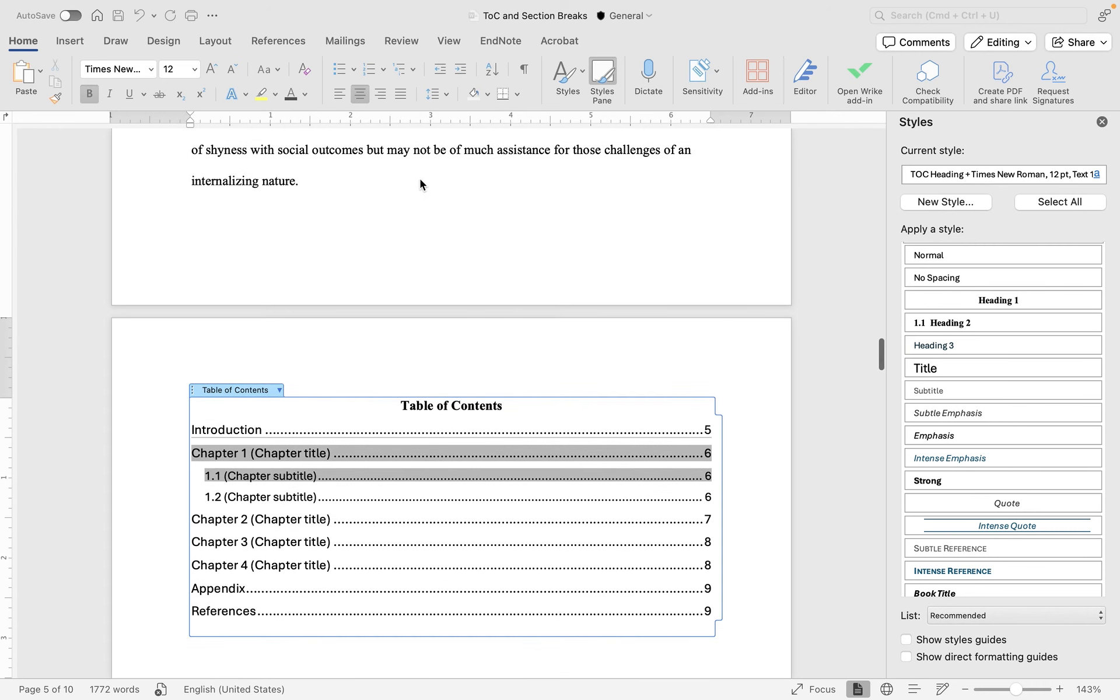
left_click(311, 182)
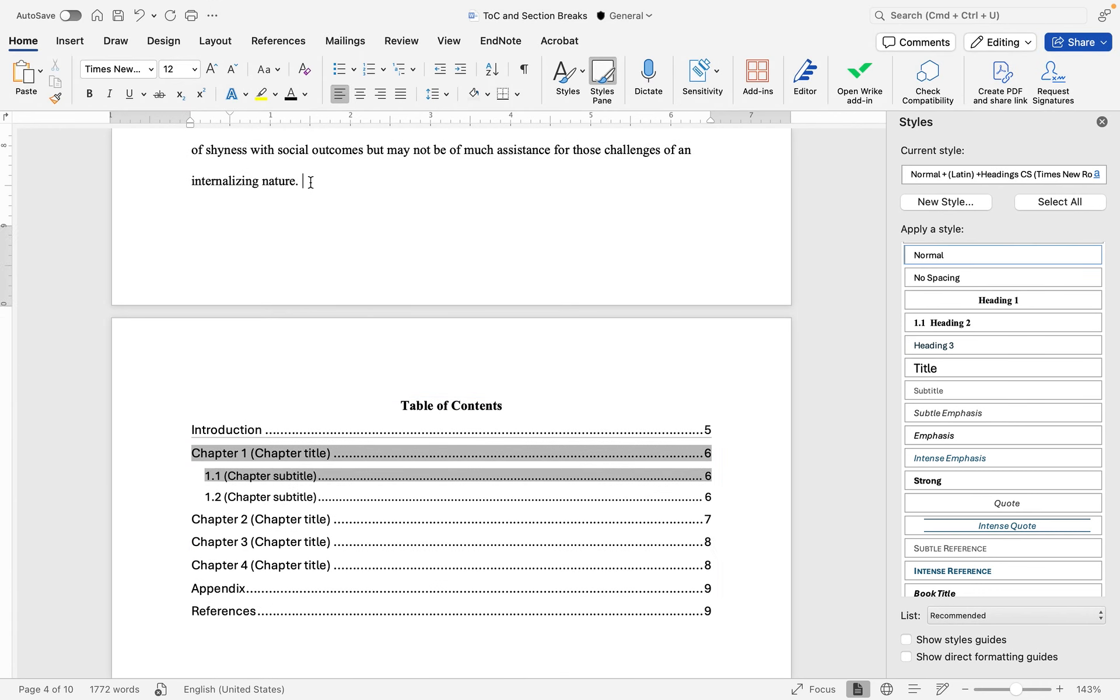
left_click(1101, 123)
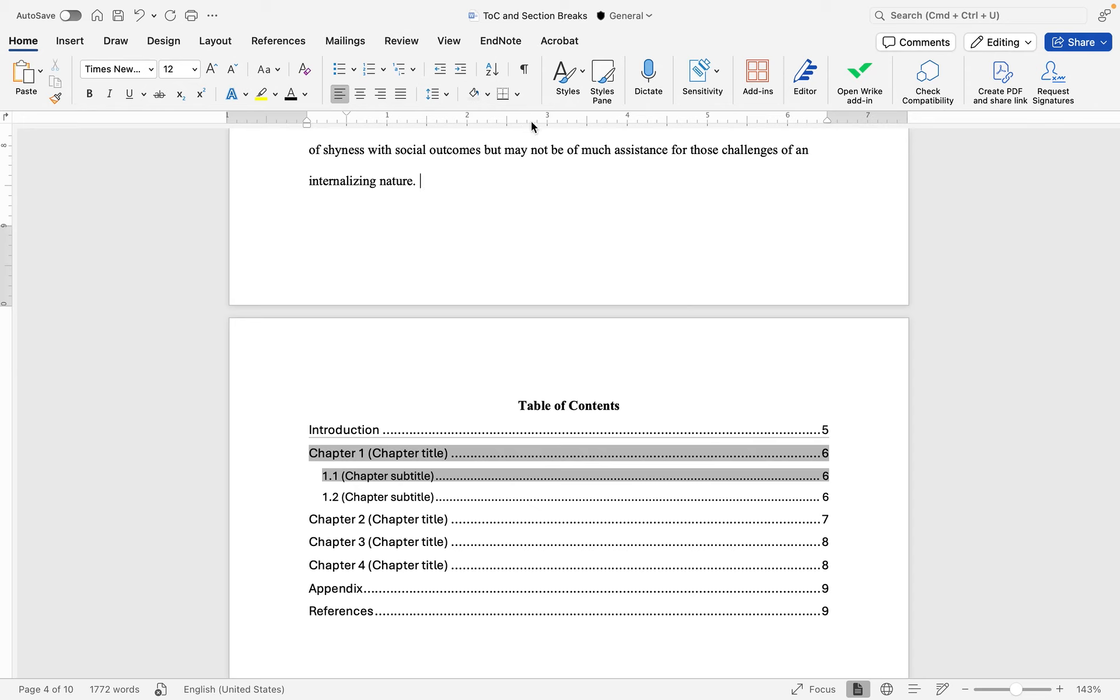
left_click(528, 72)
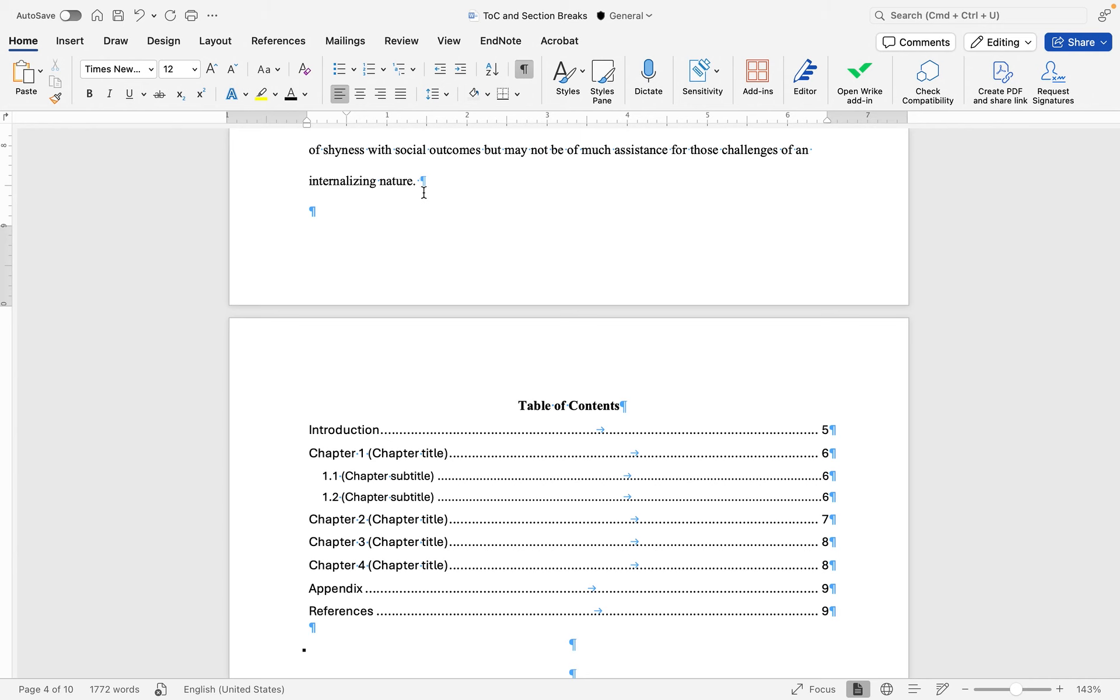
Insert a Next Page section break after the paragraph ending "internalizing nature." on the page before the table of contents
scroll(443, 348, "down", 4)
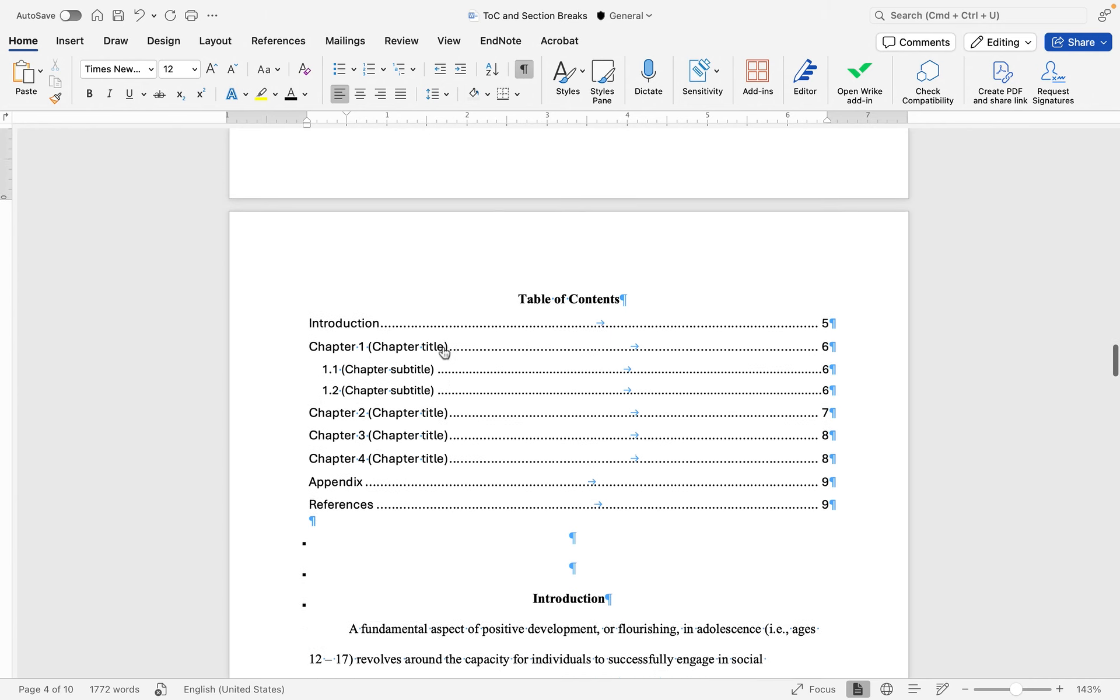
scroll(443, 349, "up", 6)
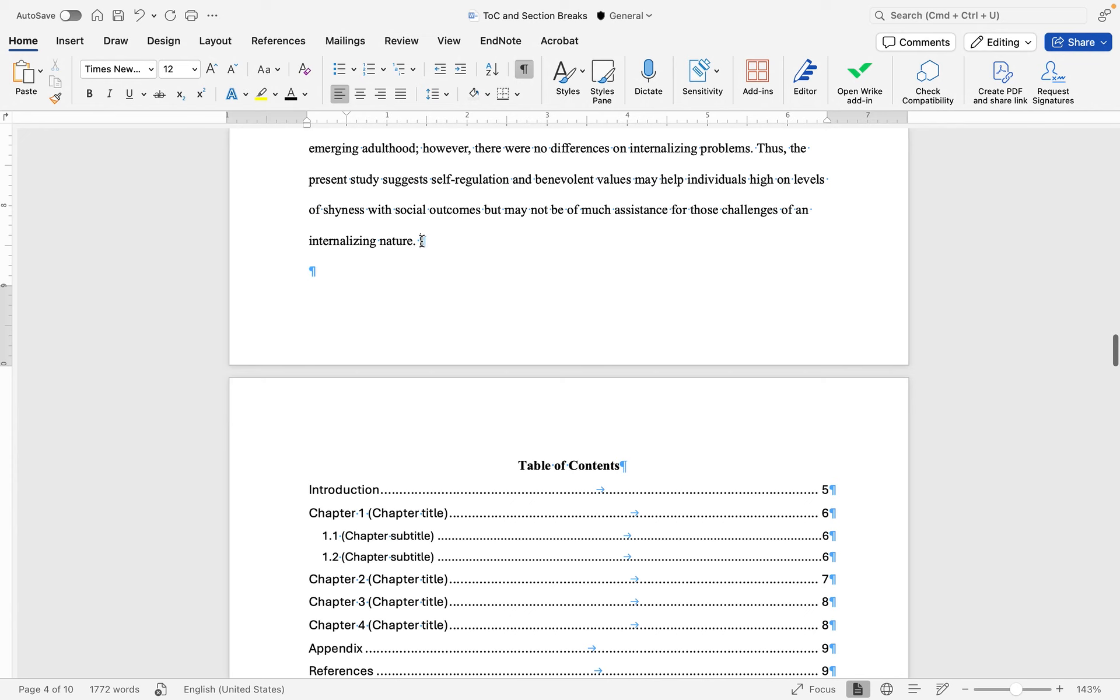
scroll(438, 376, "down", 11)
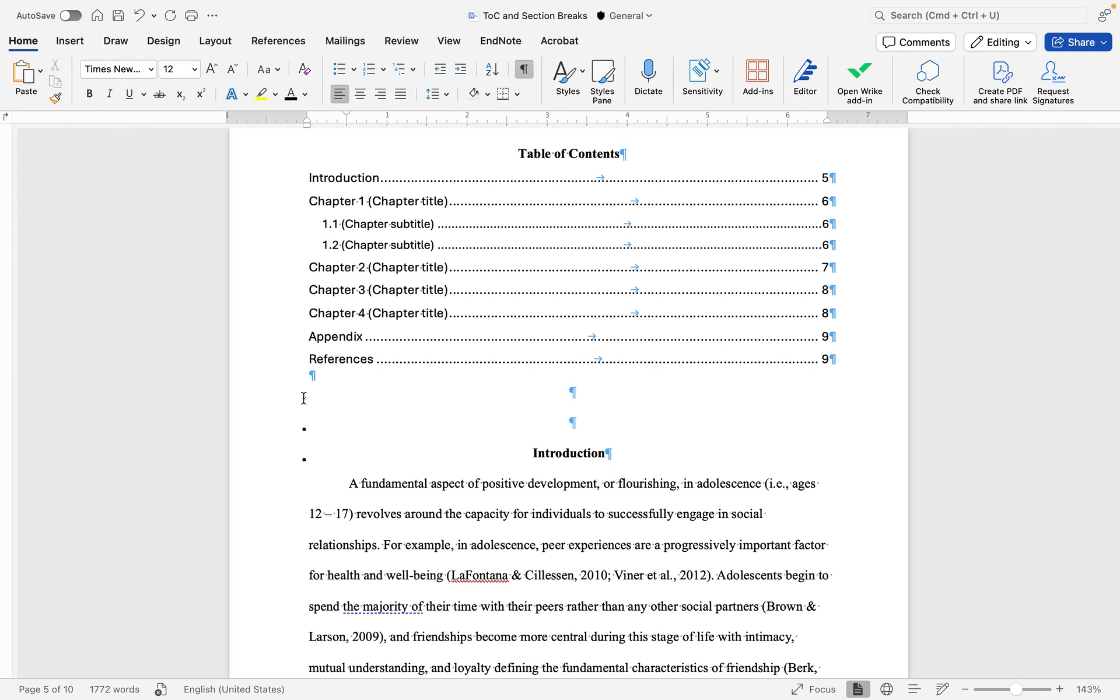
scroll(432, 321, "up", 13)
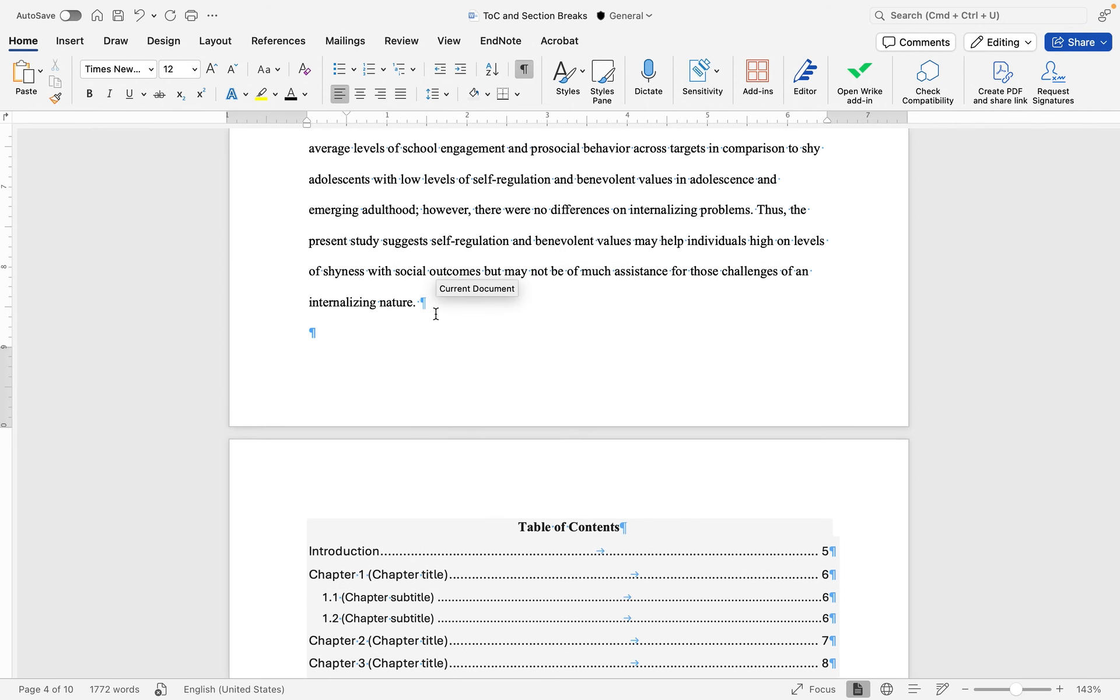
left_click(215, 41)
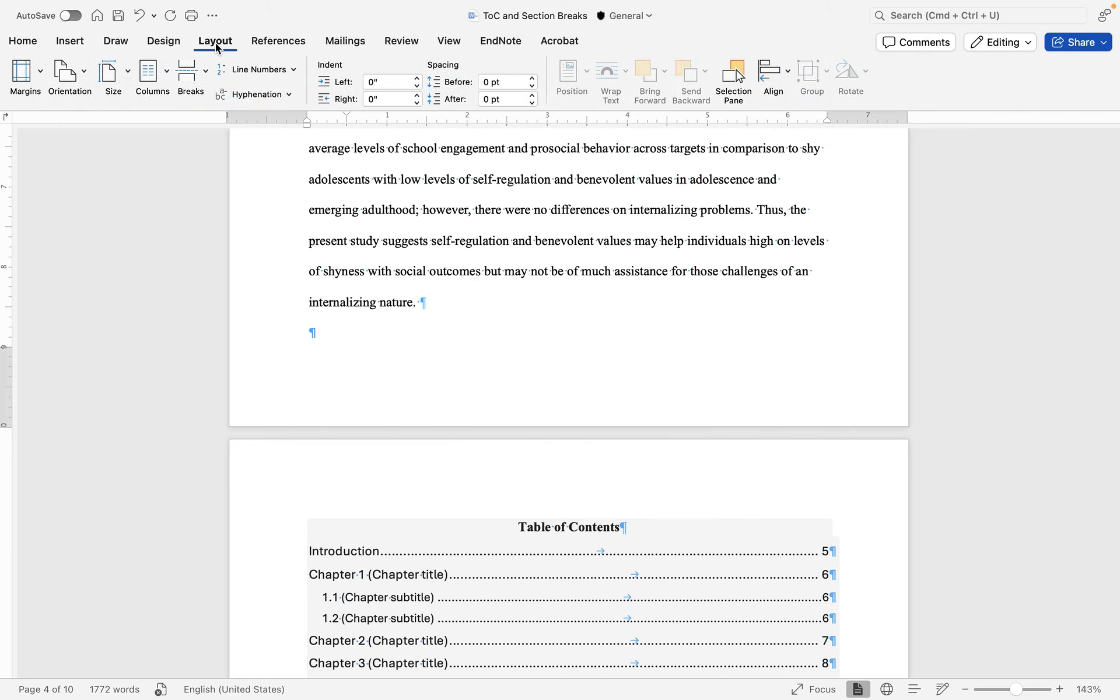
left_click(204, 75)
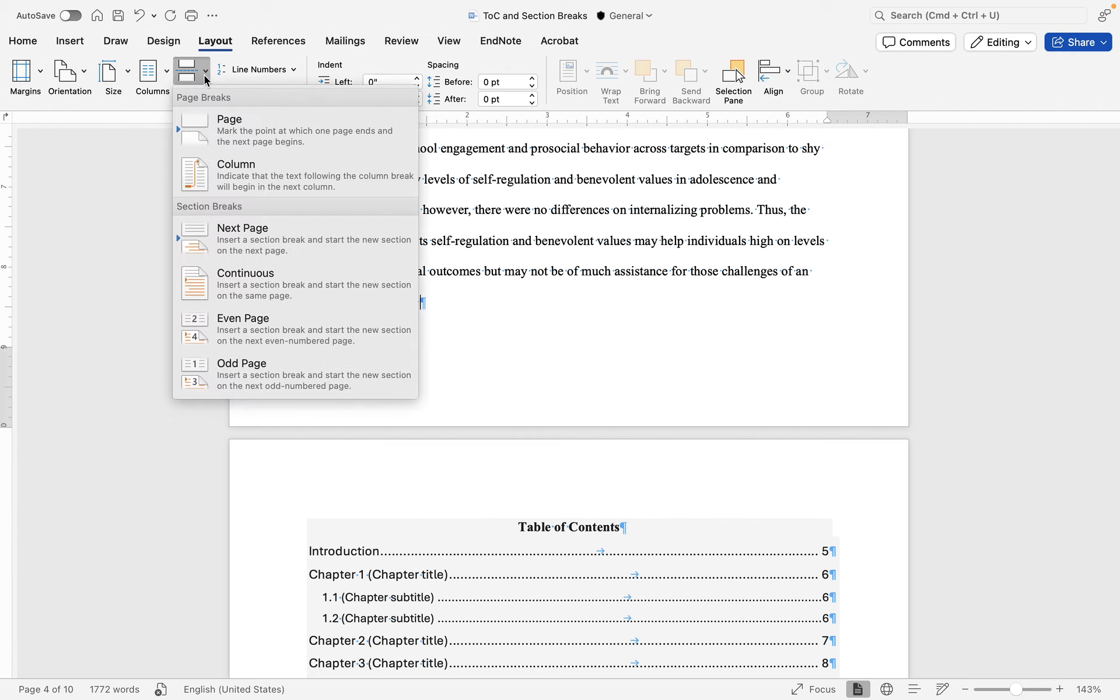
left_click(268, 241)
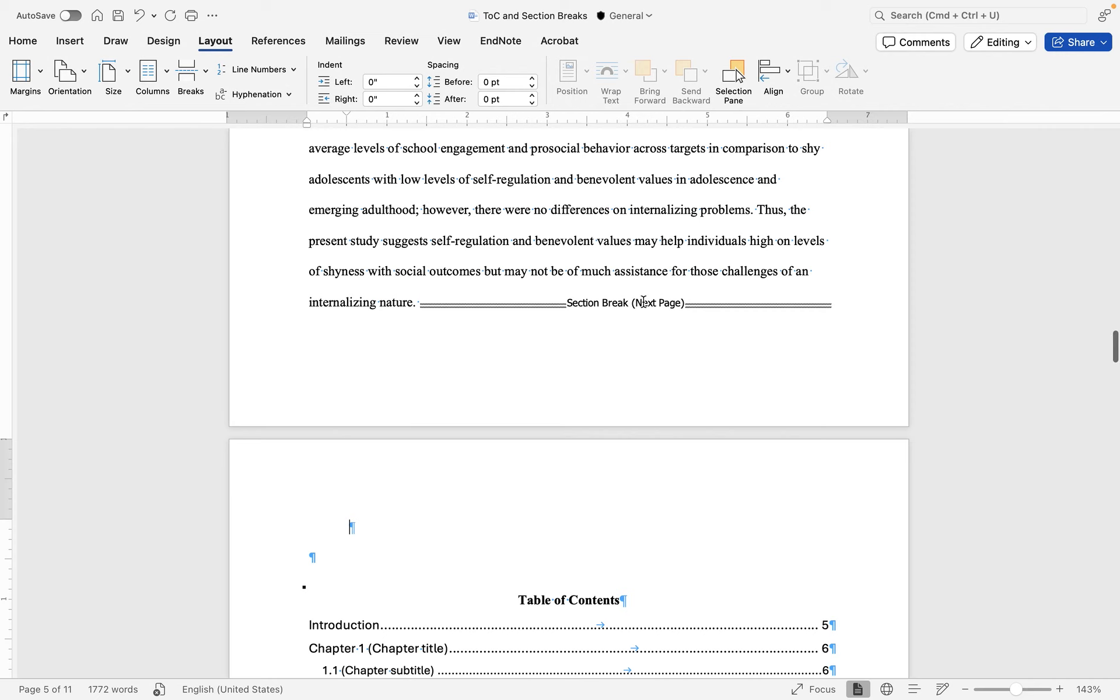
Delete the two empty paragraphs between the new section break and the Table of Contents title
left_click(204, 71)
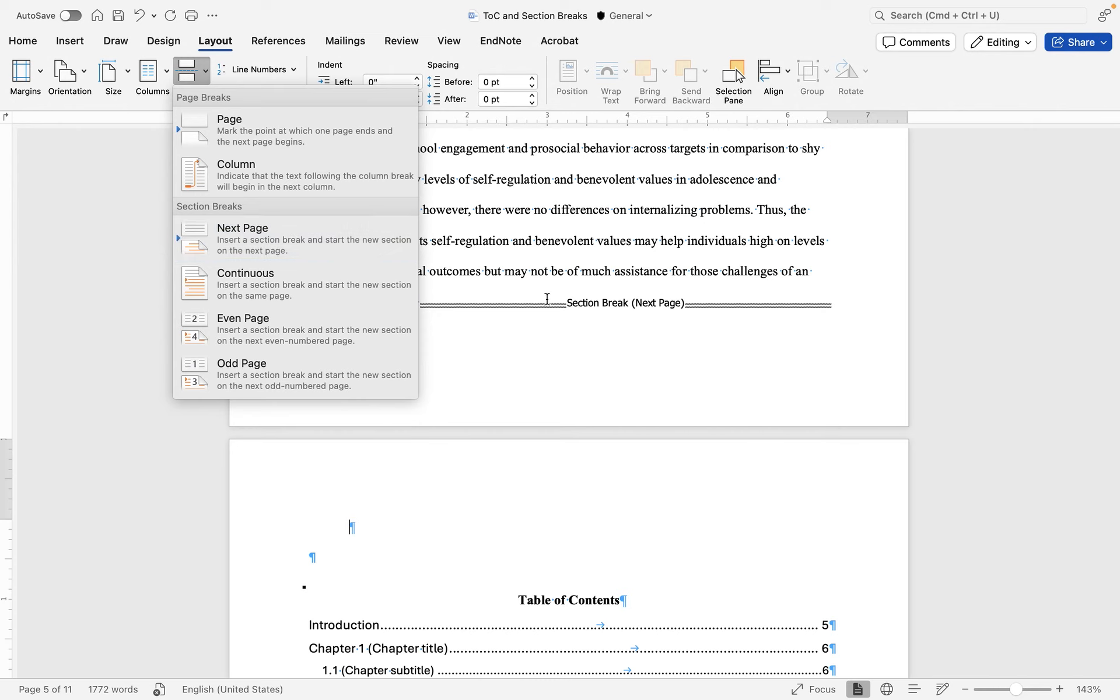
left_click(452, 558)
left_click(312, 557)
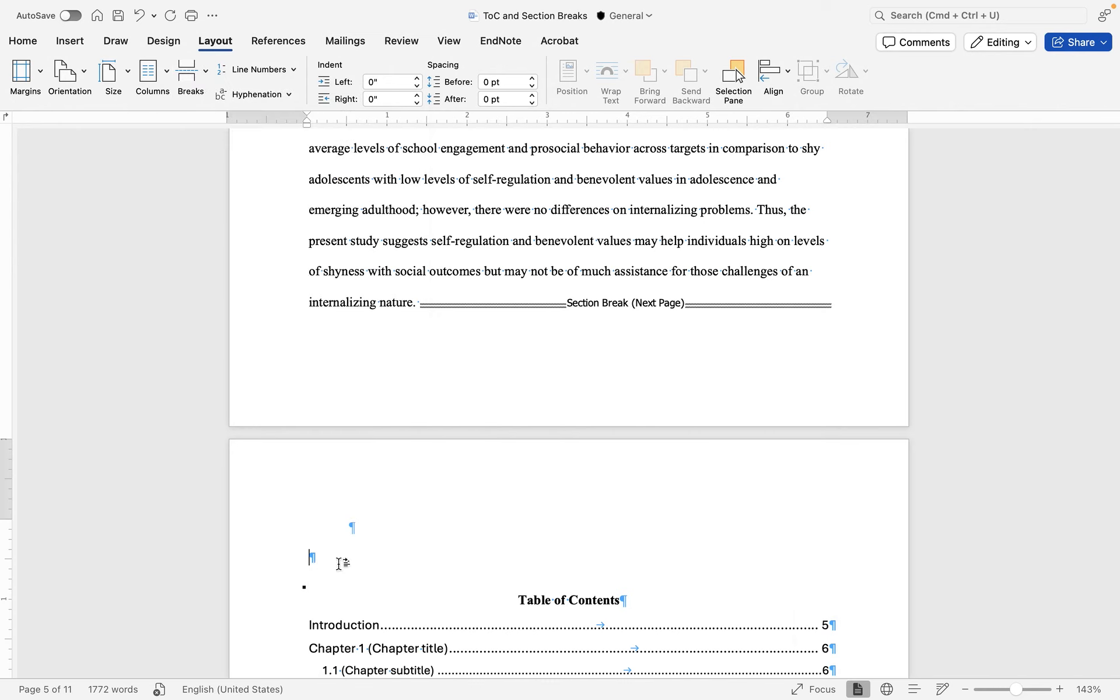
key("BackSpace")
key("BackSpace")
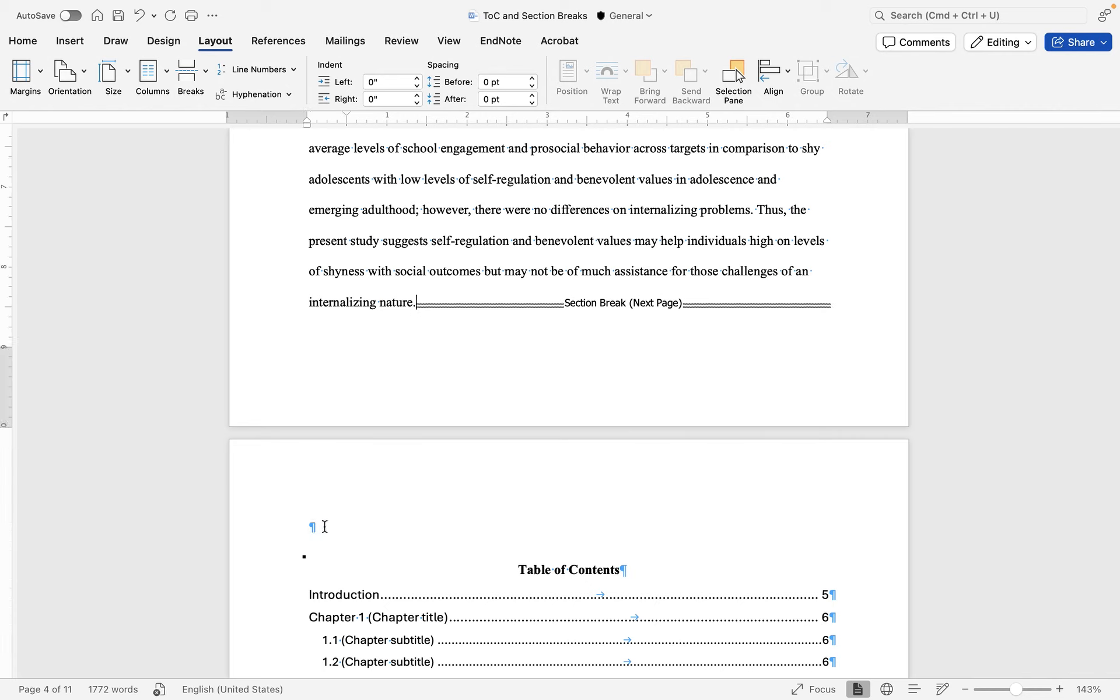
left_click_drag(302, 526, 314, 526)
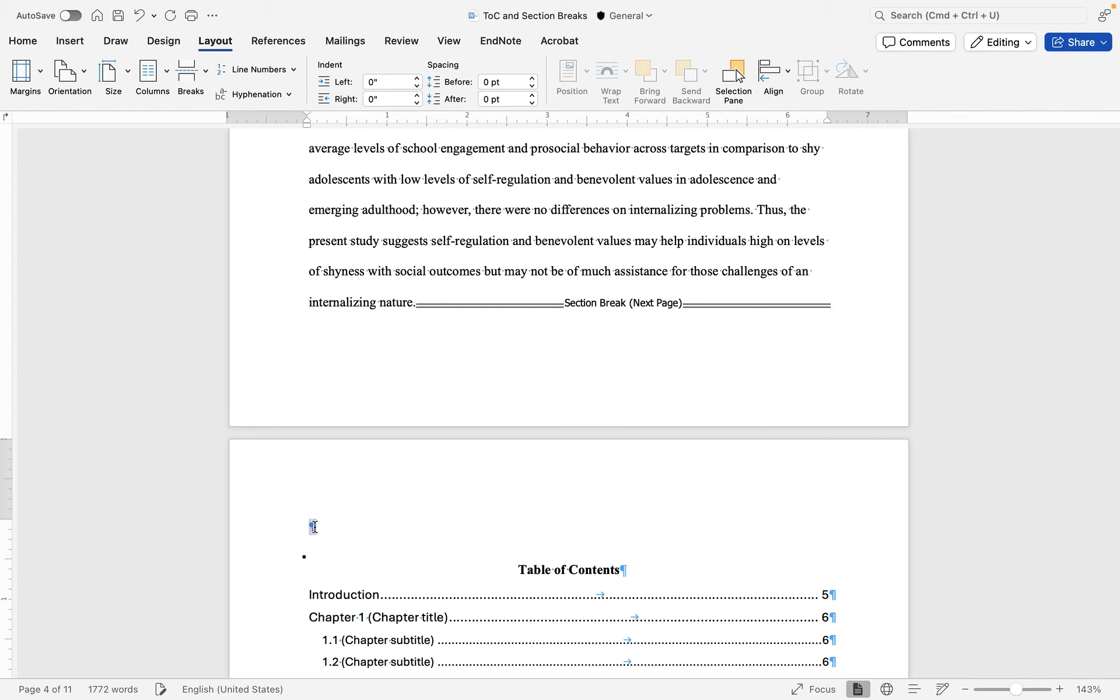
key("BackSpace")
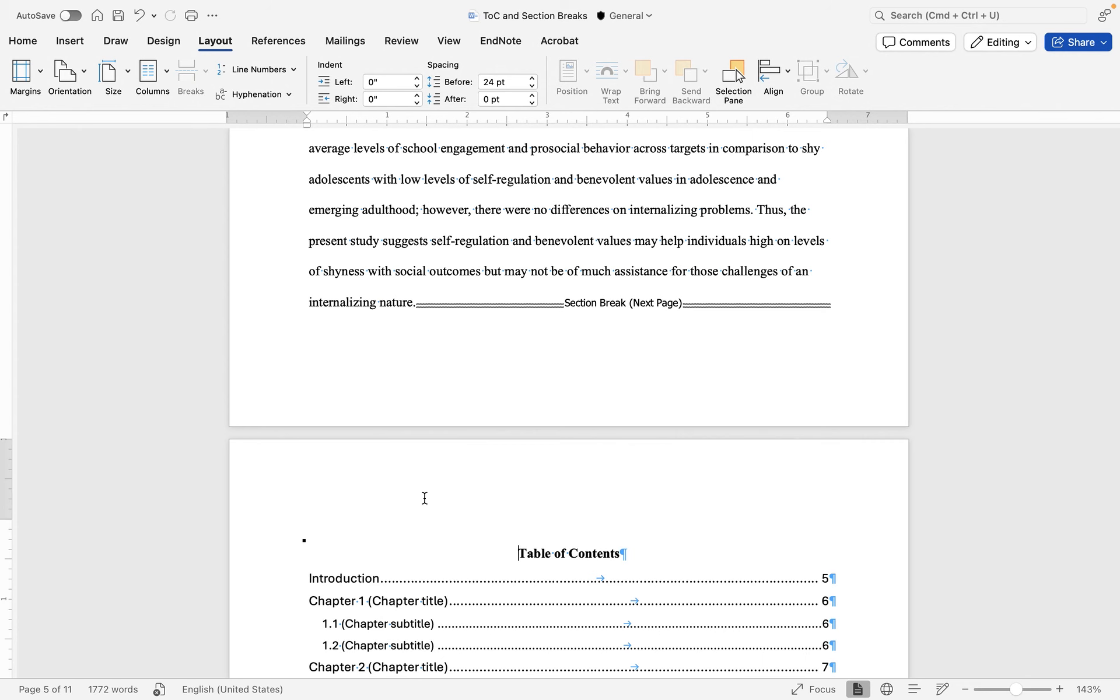
Remove the space before the Table of Contents title paragraph
scroll(425, 497, "down", 2)
left_click_drag(636, 482, 544, 482)
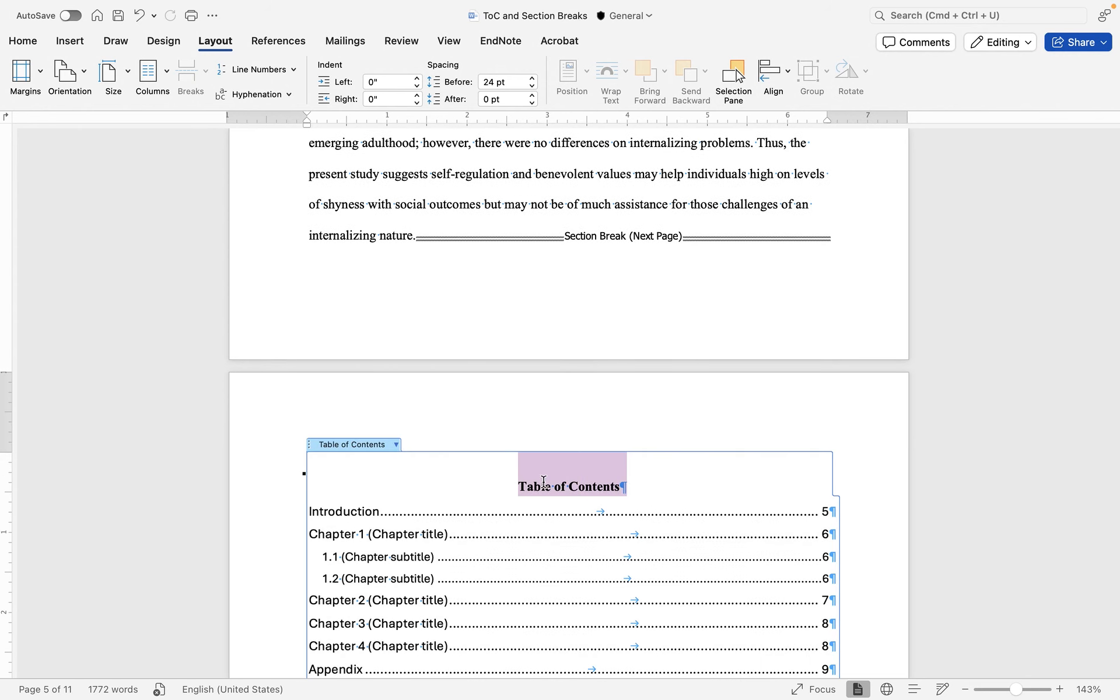
left_click(24, 42)
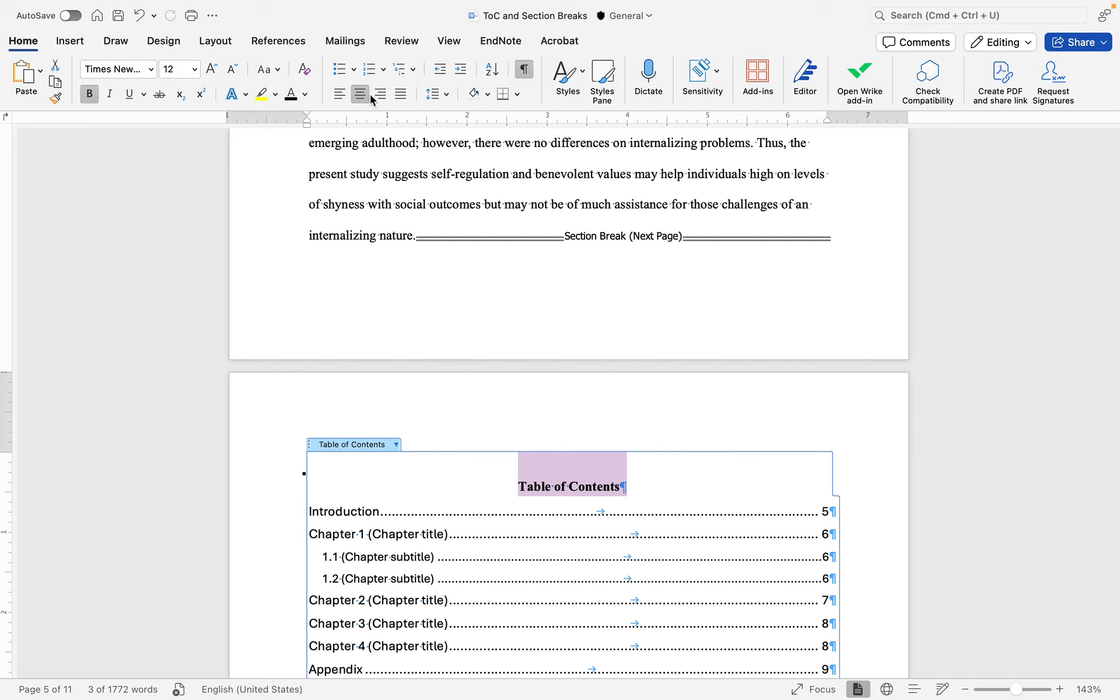
left_click(437, 94)
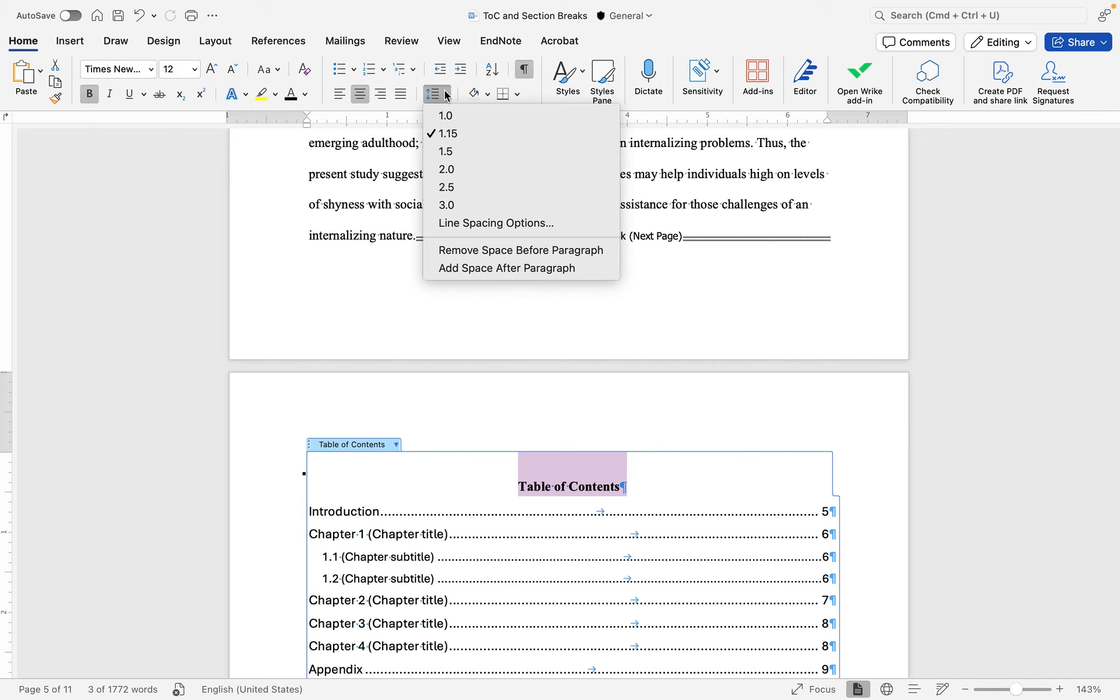
left_click(478, 250)
left_click(568, 405)
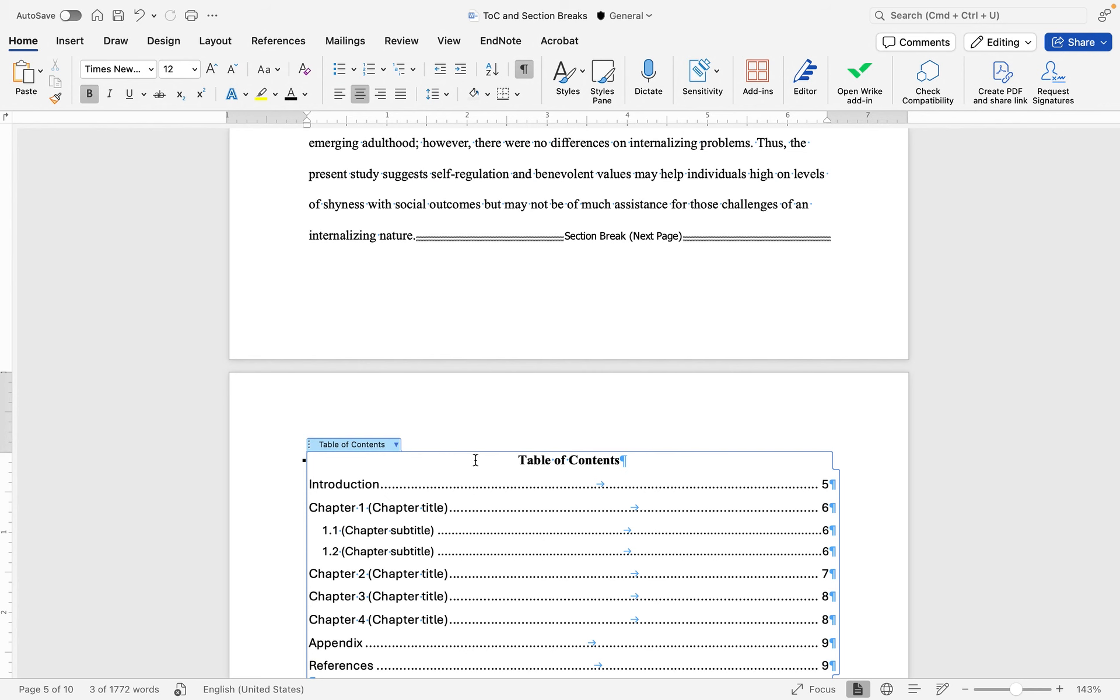
Insert a Next Page section break on the first blank line below the table of contents, before the Introduction heading
scroll(588, 351, "down", 5)
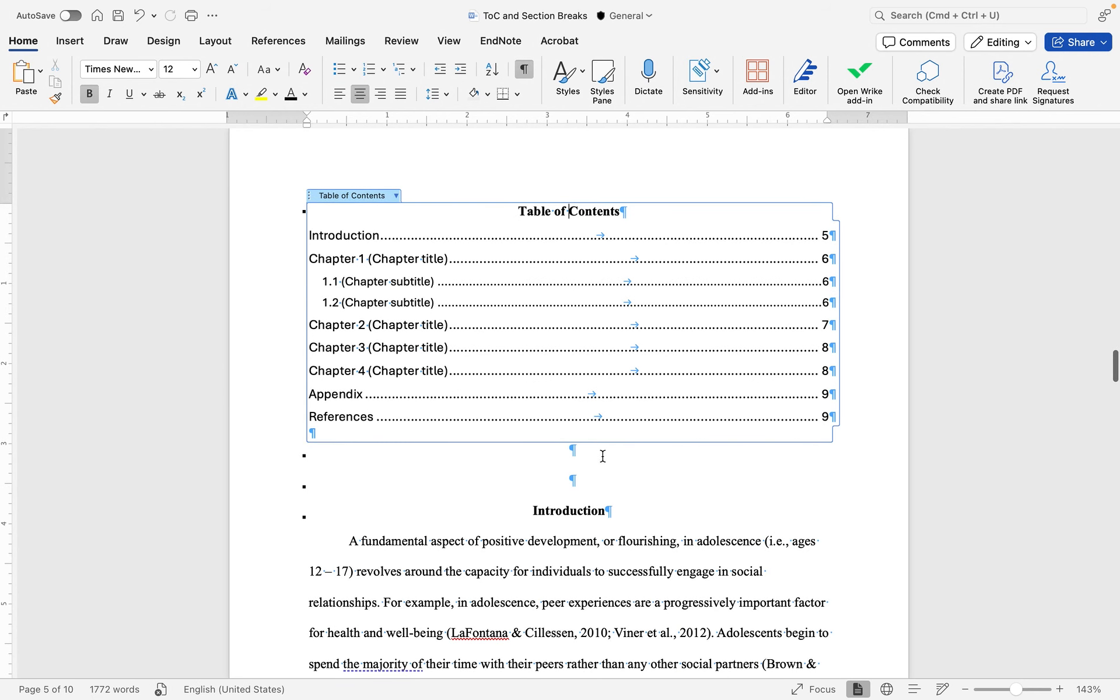
left_click(588, 481)
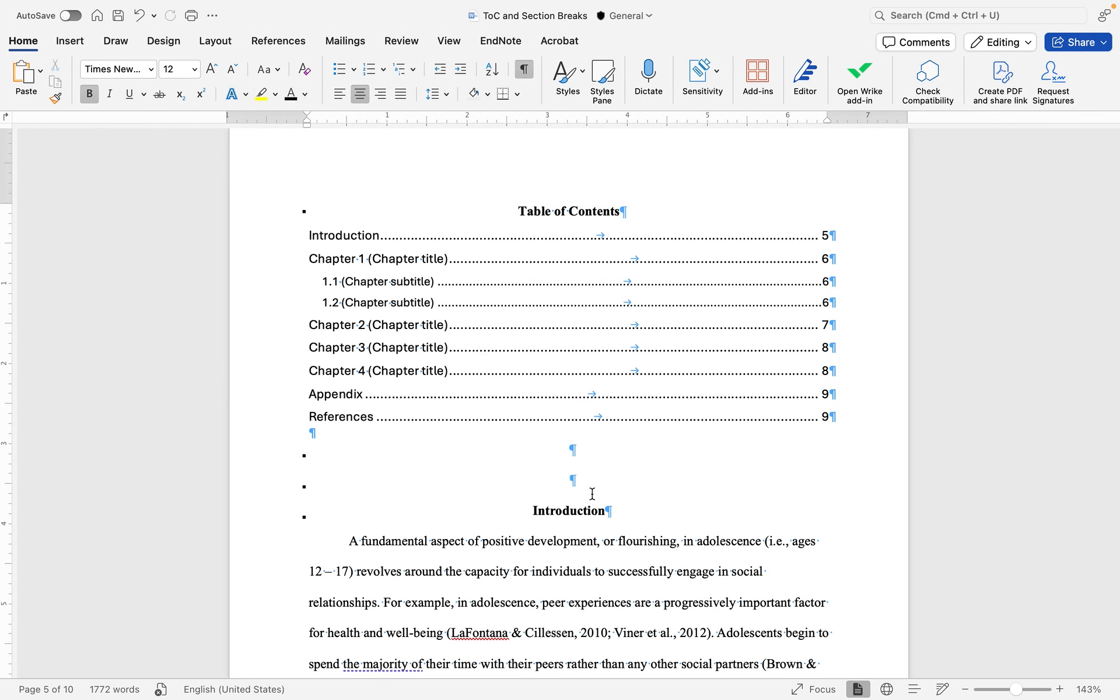
left_click(577, 448)
left_click(216, 41)
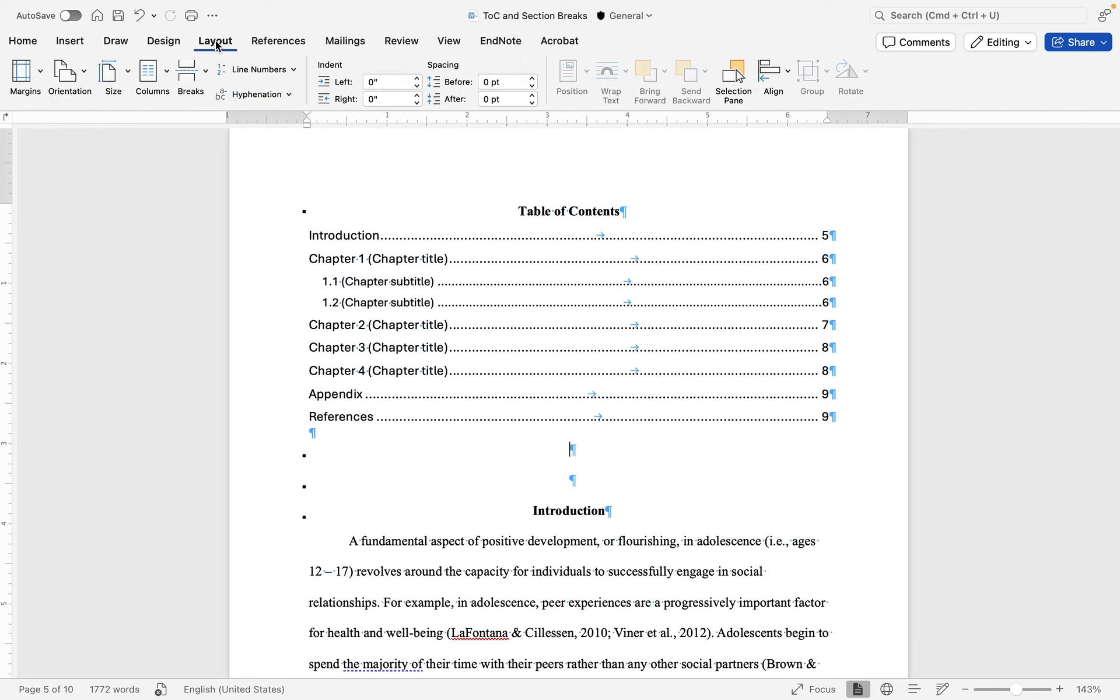
left_click(205, 75)
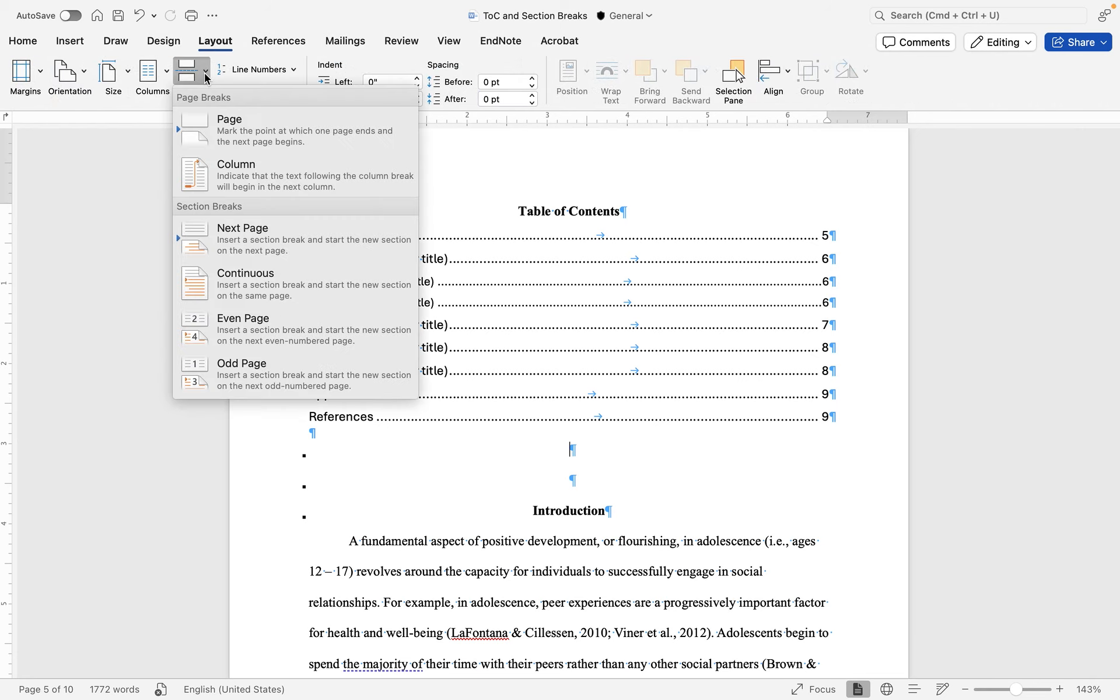
left_click(286, 246)
Delete an extra blank line above the Introduction heading and pull the section break up directly below the table of contents
scroll(481, 493, "down", 1)
left_click(572, 441)
key("BackSpace")
key("BackSpace")
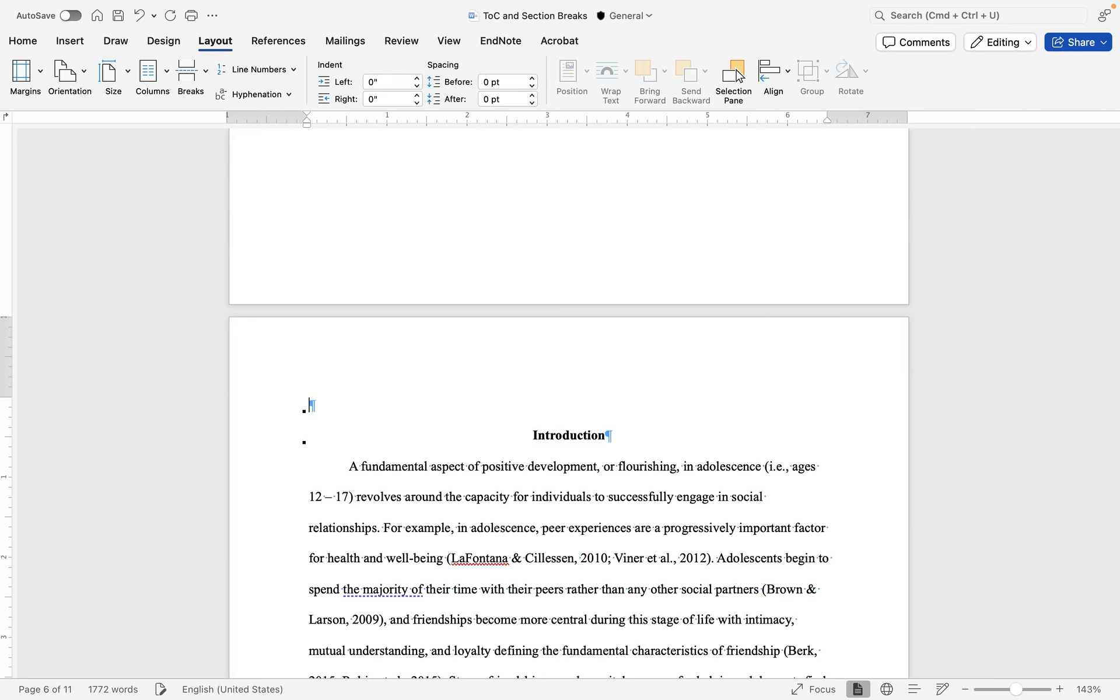
key("BackSpace")
scroll(602, 447, "down", 5)
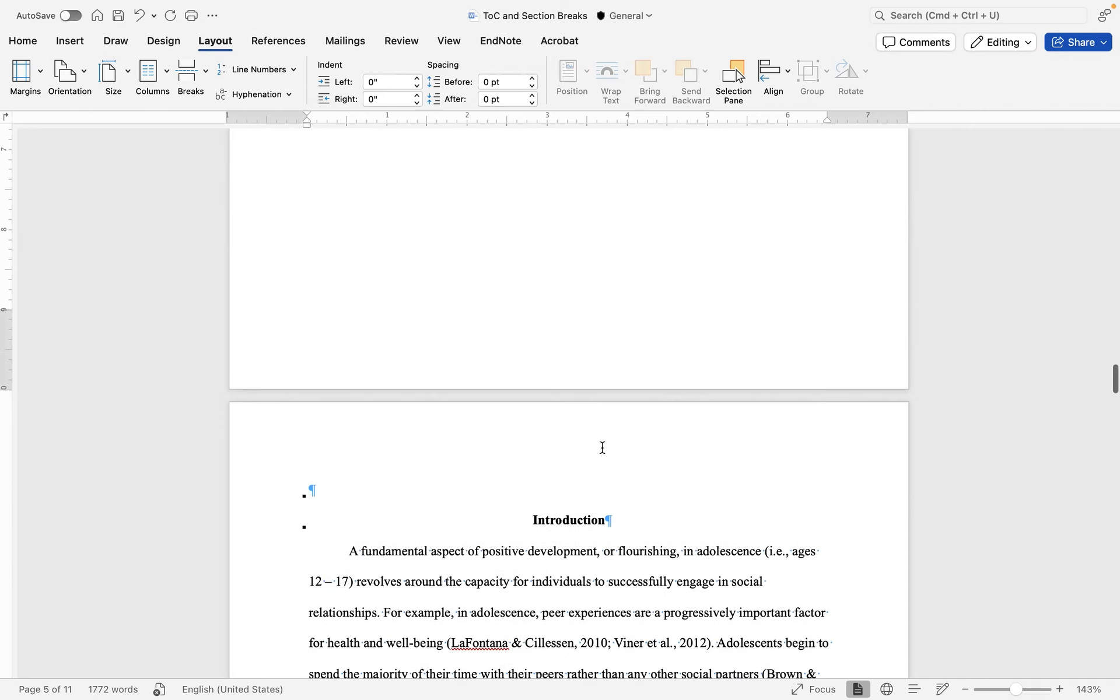
scroll(602, 447, "up", 10)
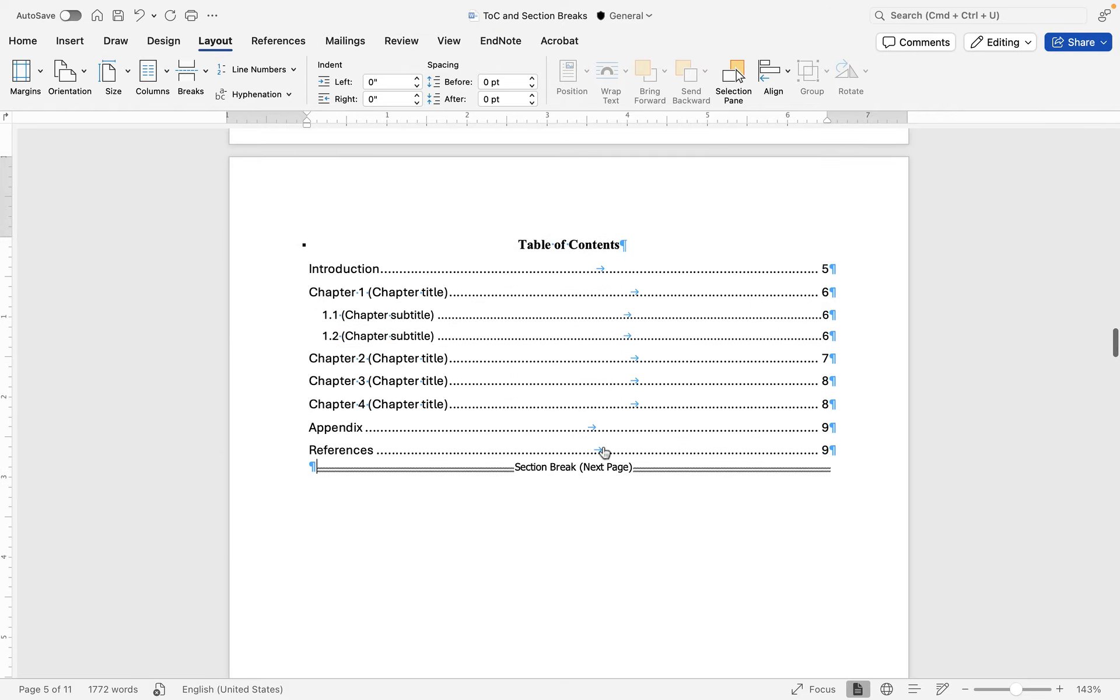
Check the placement of the section breaks around the table of contents page
scroll(605, 303, "up", 7)
scroll(605, 304, "down", 6)
scroll(605, 300, "down", 8)
scroll(605, 380, "up", 2)
scroll(604, 373, "up", 5)
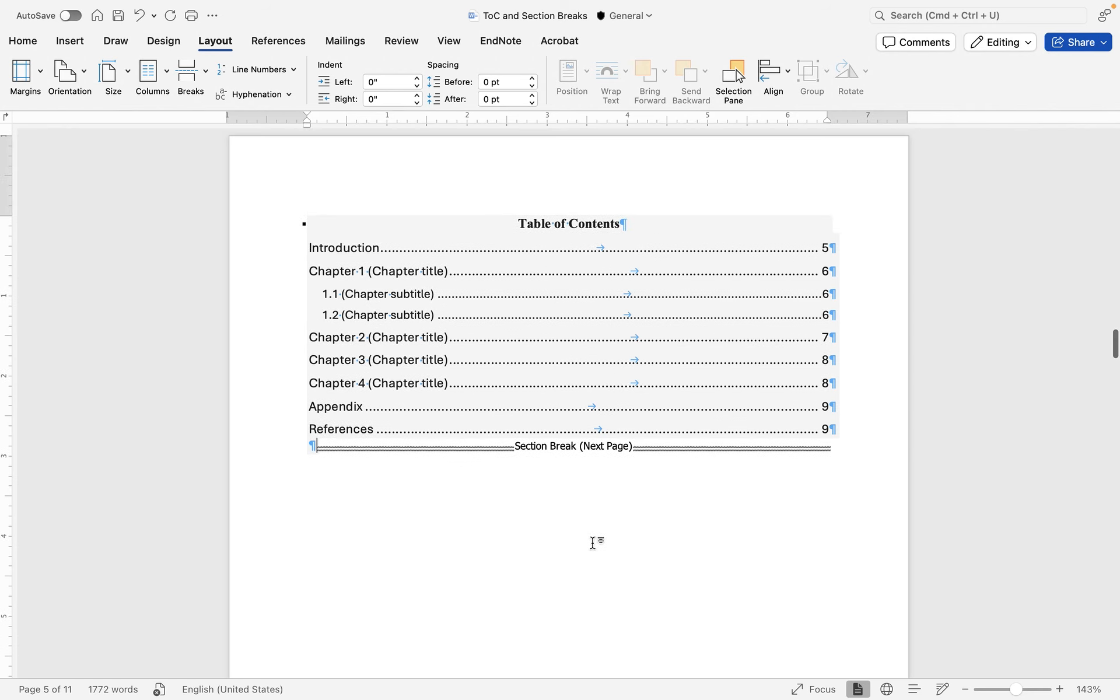
scroll(592, 544, "down", 4)
scroll(585, 497, "up", 5)
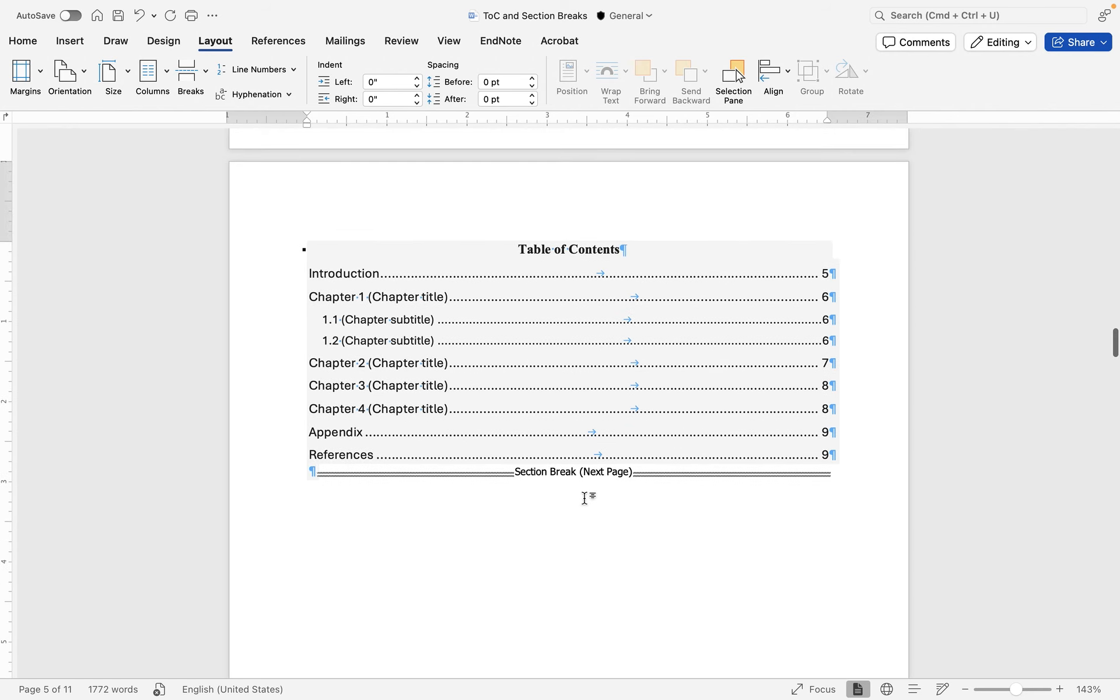
Set up page numbers from the Table of Contents page, positioned at the bottom of the page, centred and shown on the first page
left_click(71, 41)
left_click(605, 255)
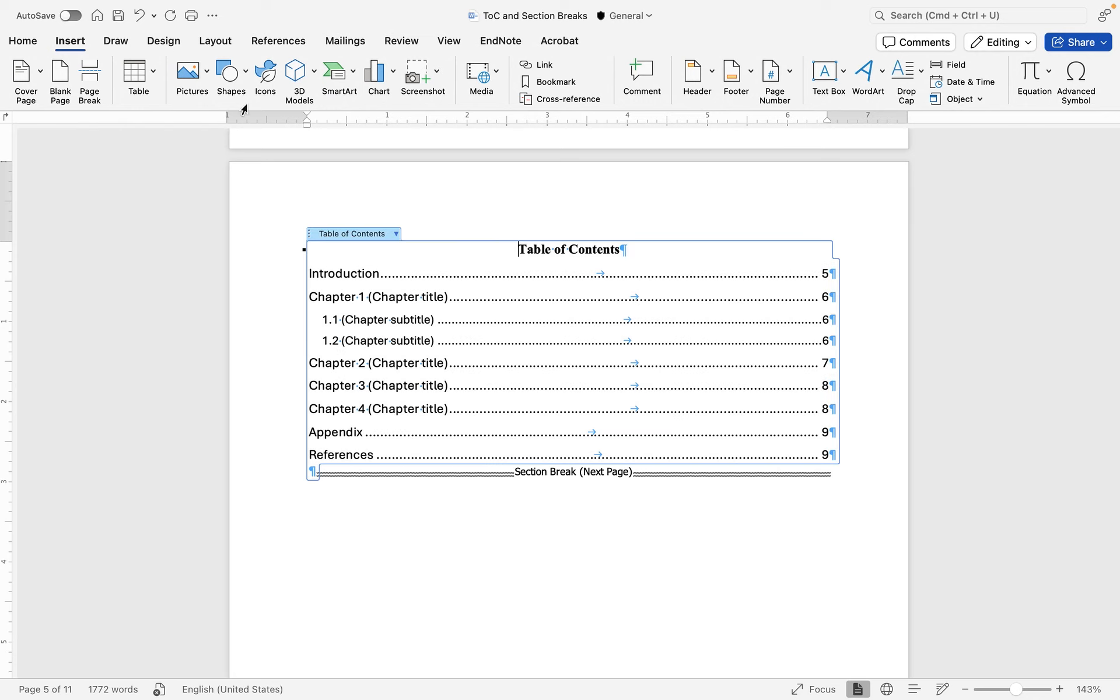
left_click(789, 77)
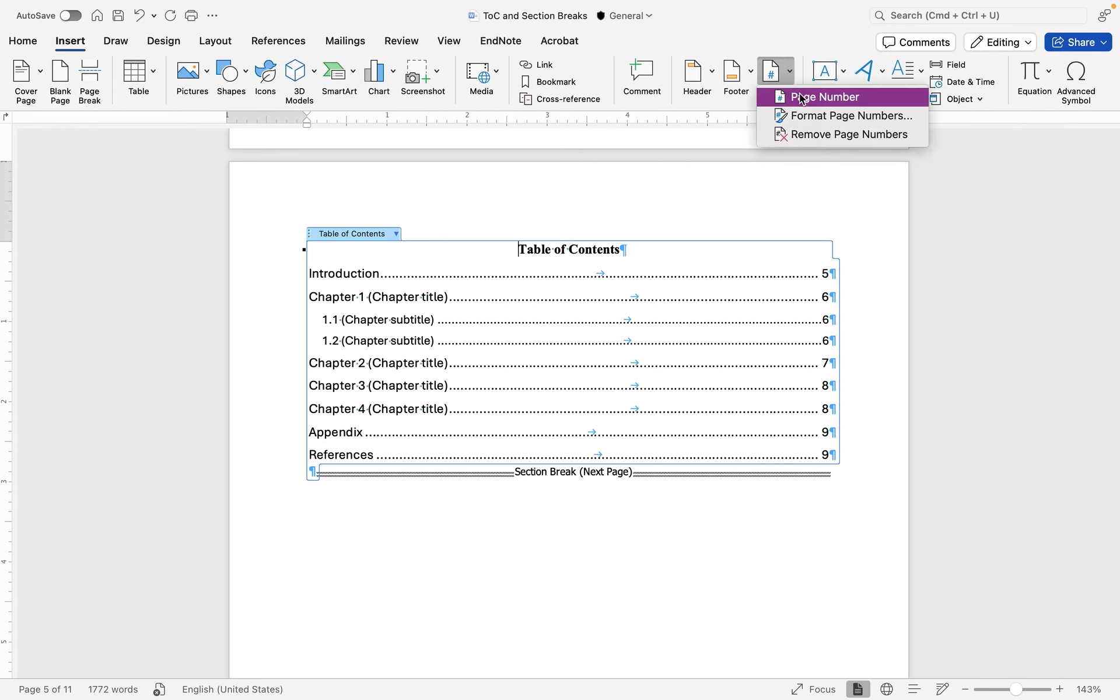
left_click(799, 98)
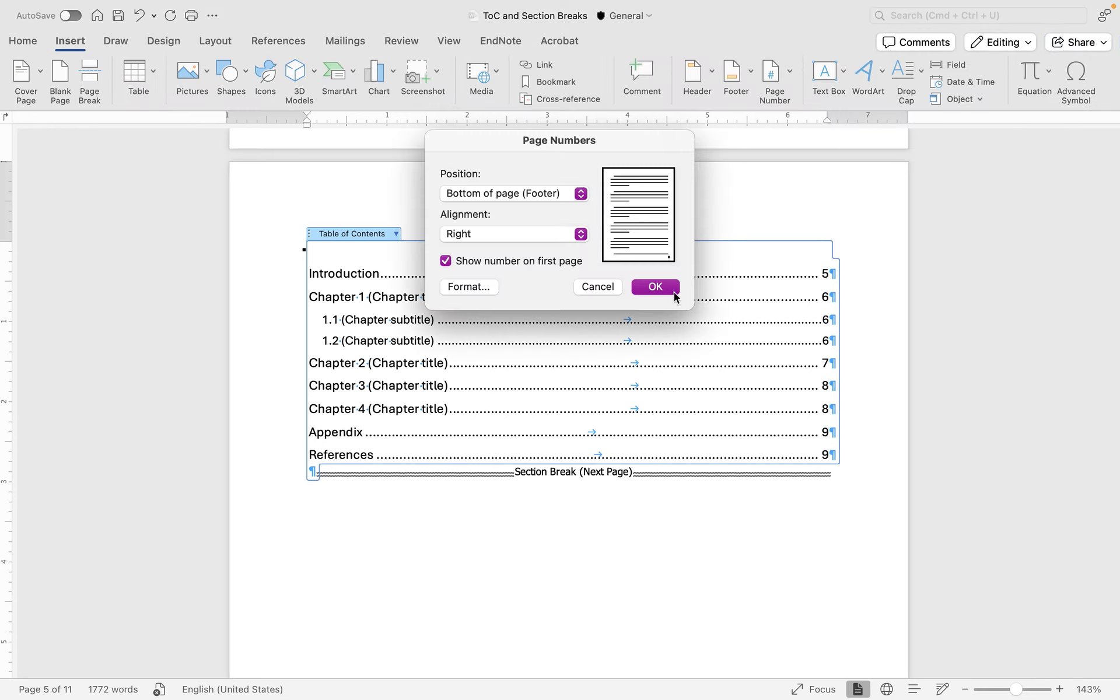
left_click(571, 193)
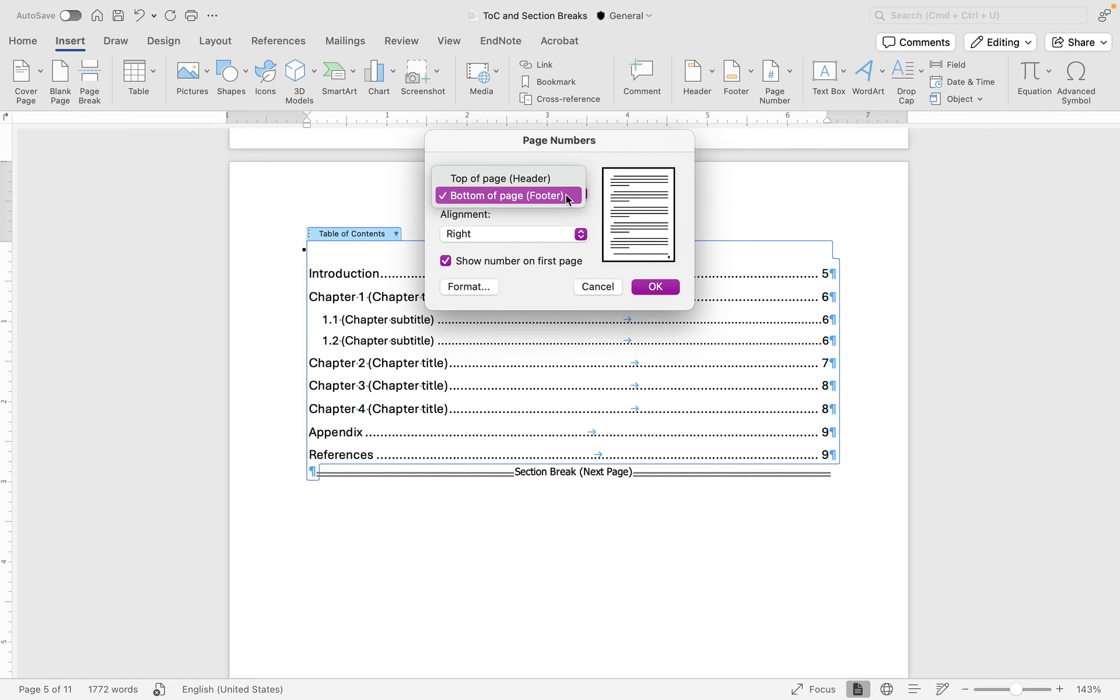
left_click(558, 195)
left_click(557, 233)
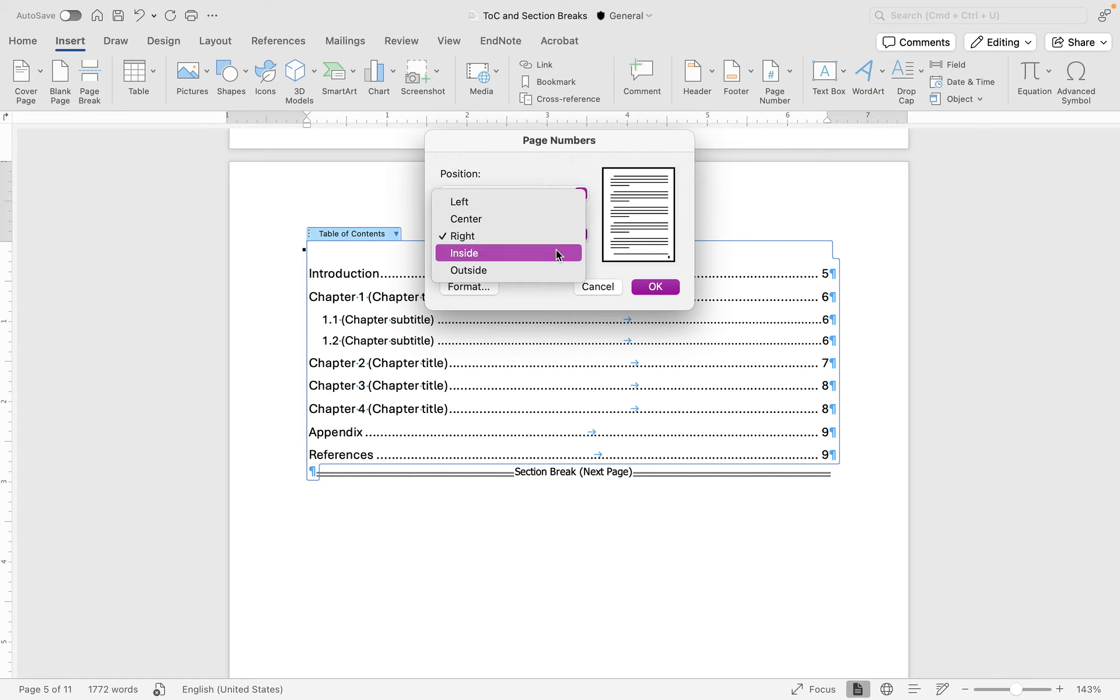
left_click(541, 220)
left_click(446, 261)
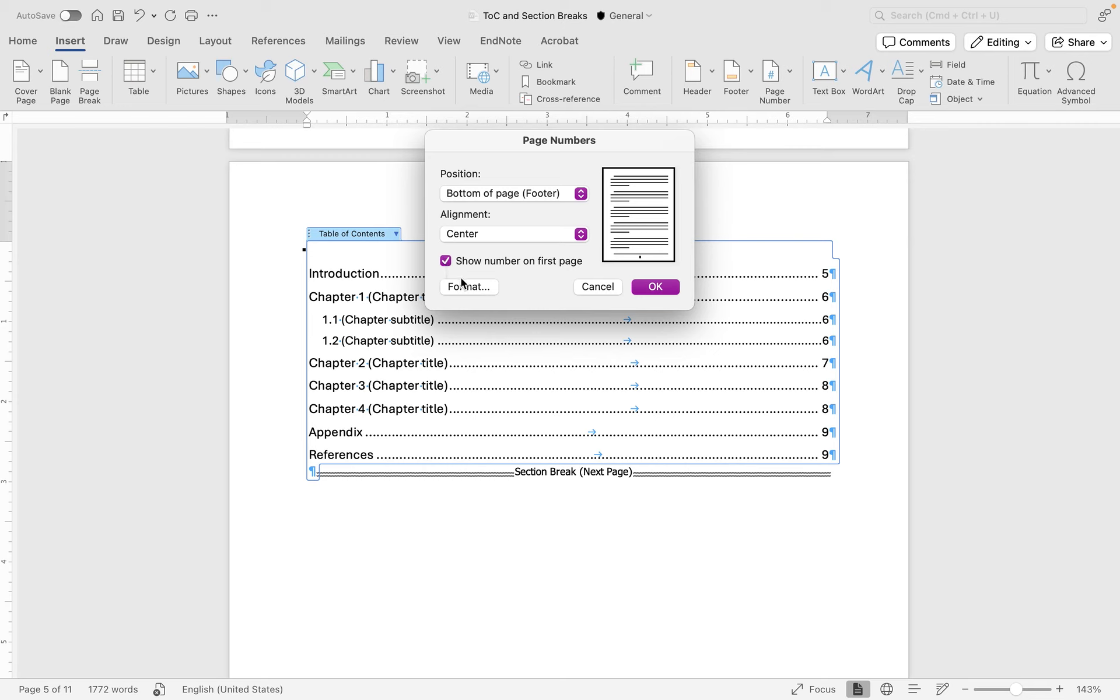
Format the page numbers as i, ii, iii starting at v, and insert them in the table of contents section
left_click(491, 286)
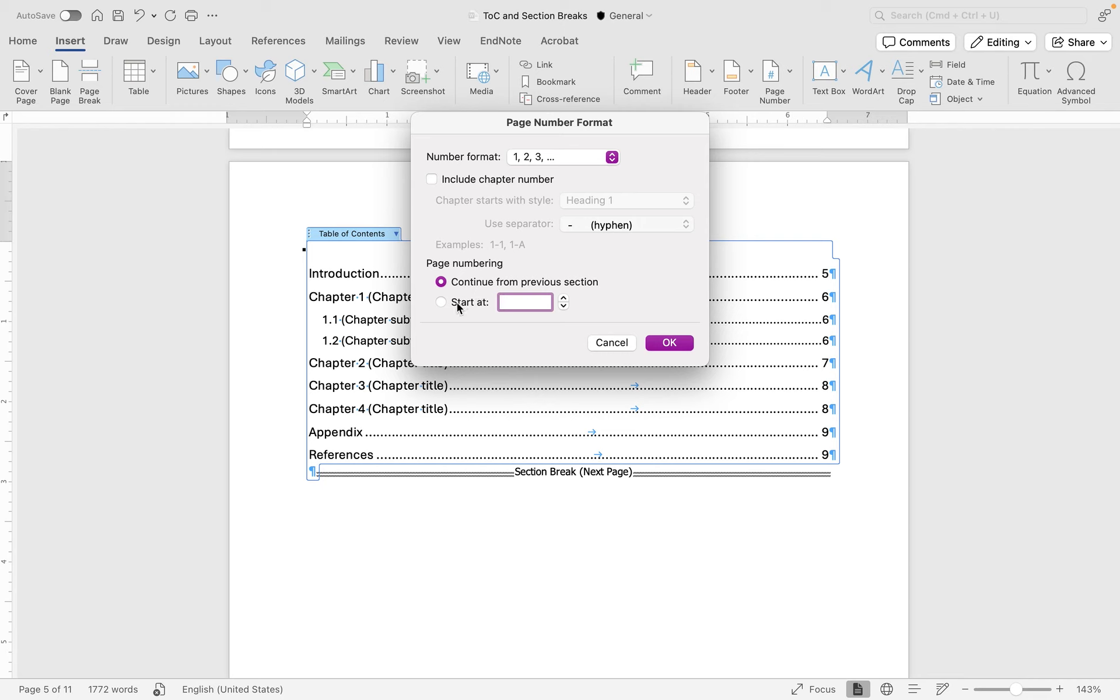
left_click(470, 303)
key("BackSpace")
type("v")
left_click(600, 159)
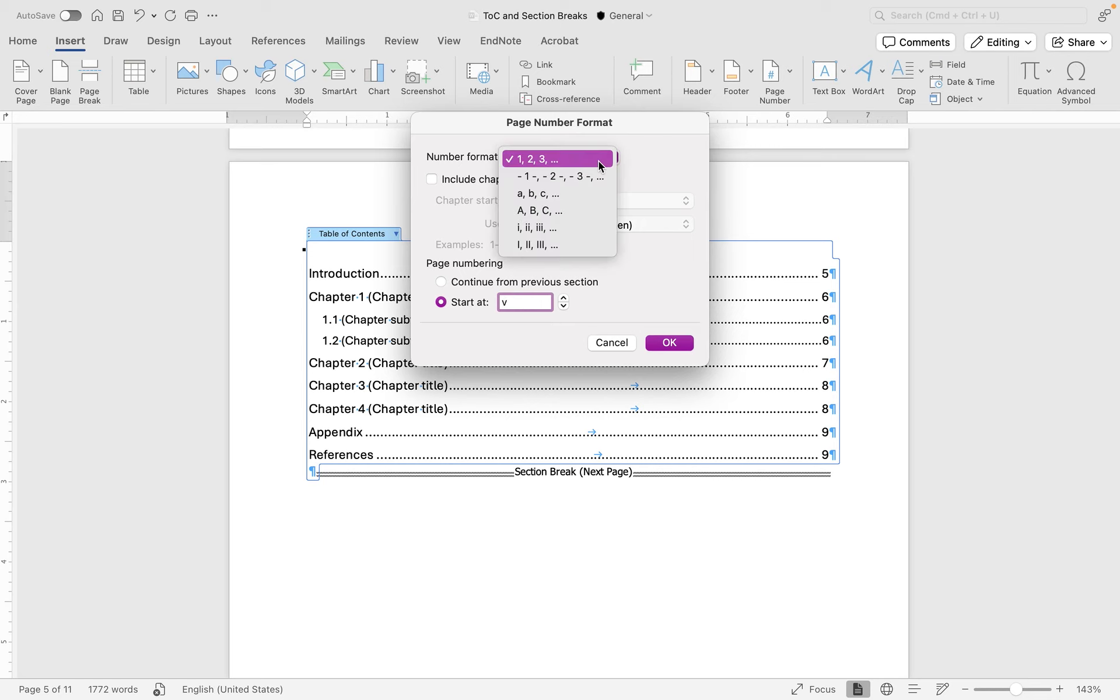
left_click(575, 227)
key("BackSpace")
type("v")
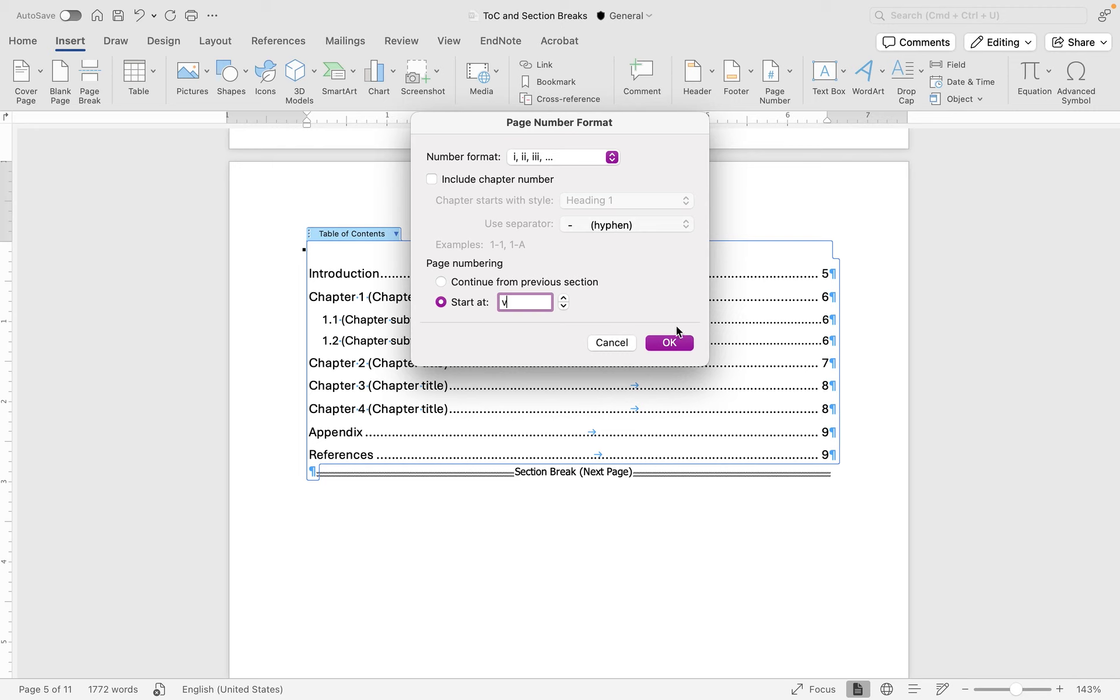
left_click(670, 345)
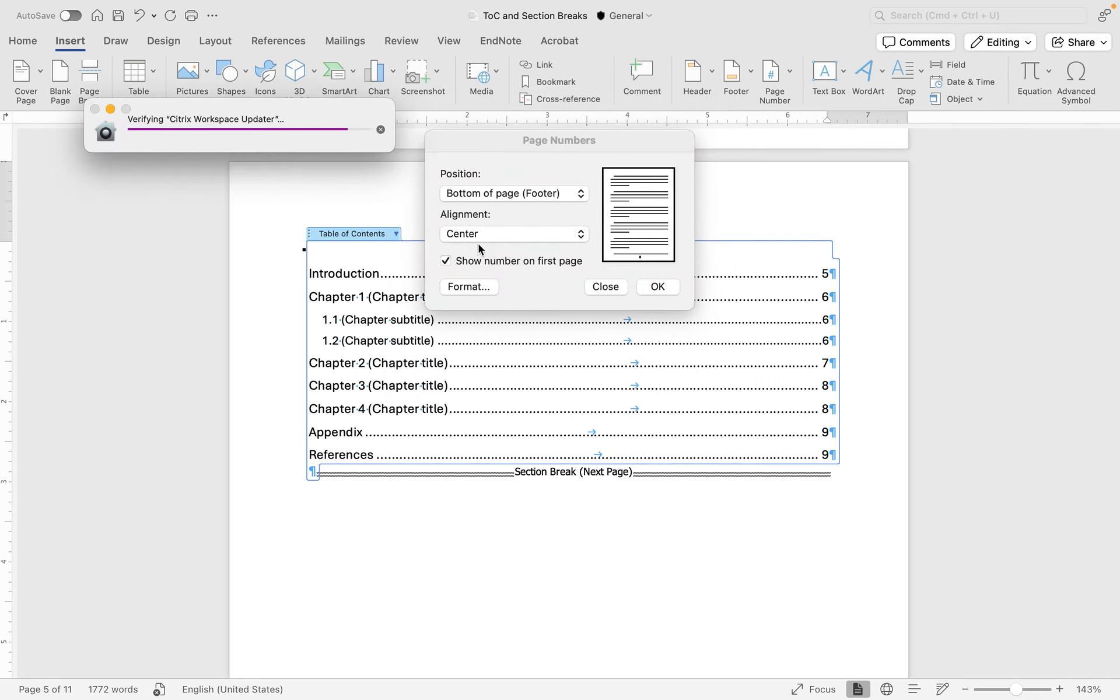
left_click(381, 131)
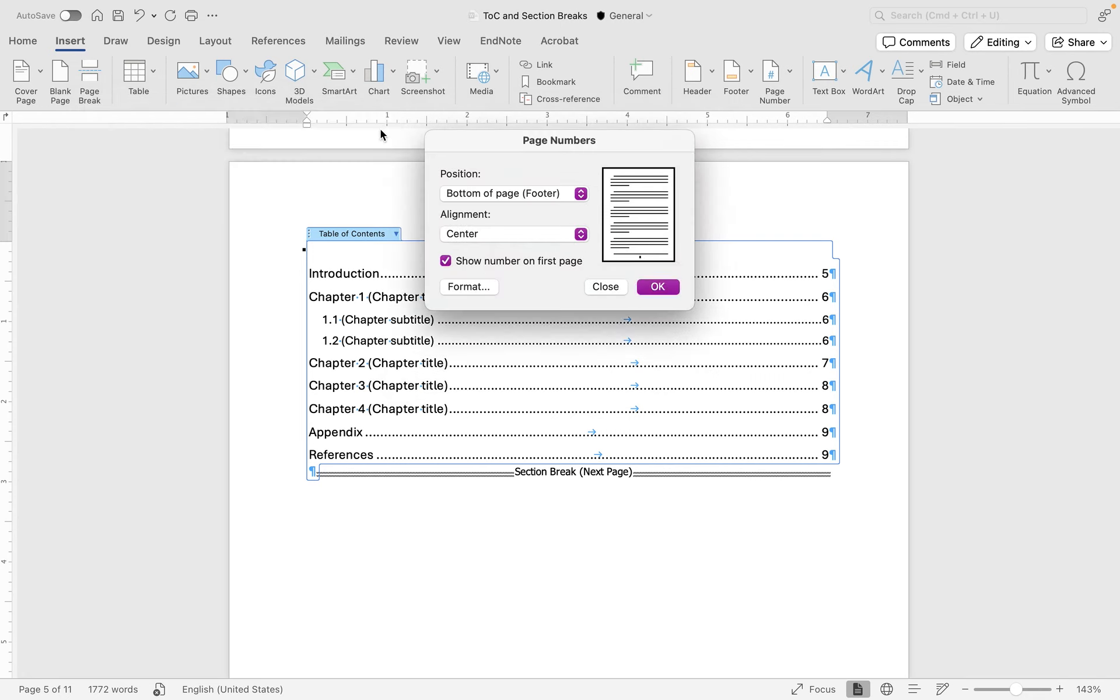
left_click(658, 286)
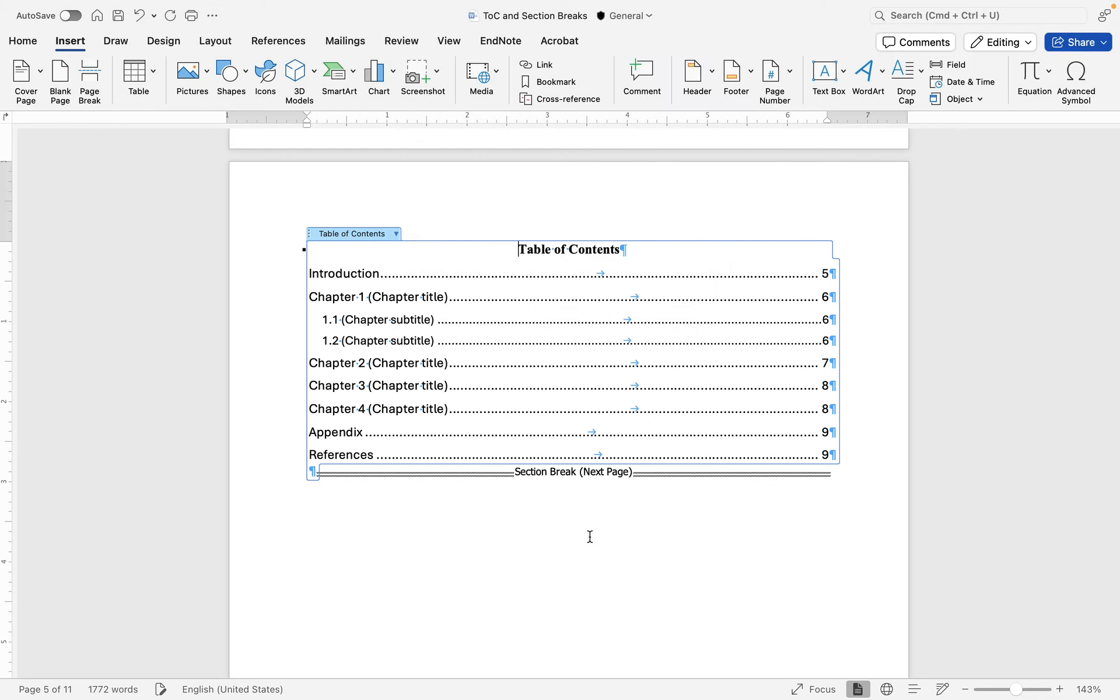
Check the footer page numbers on the table of contents page and its neighbouring pages
scroll(590, 535, "down", 5)
scroll(590, 536, "down", 3)
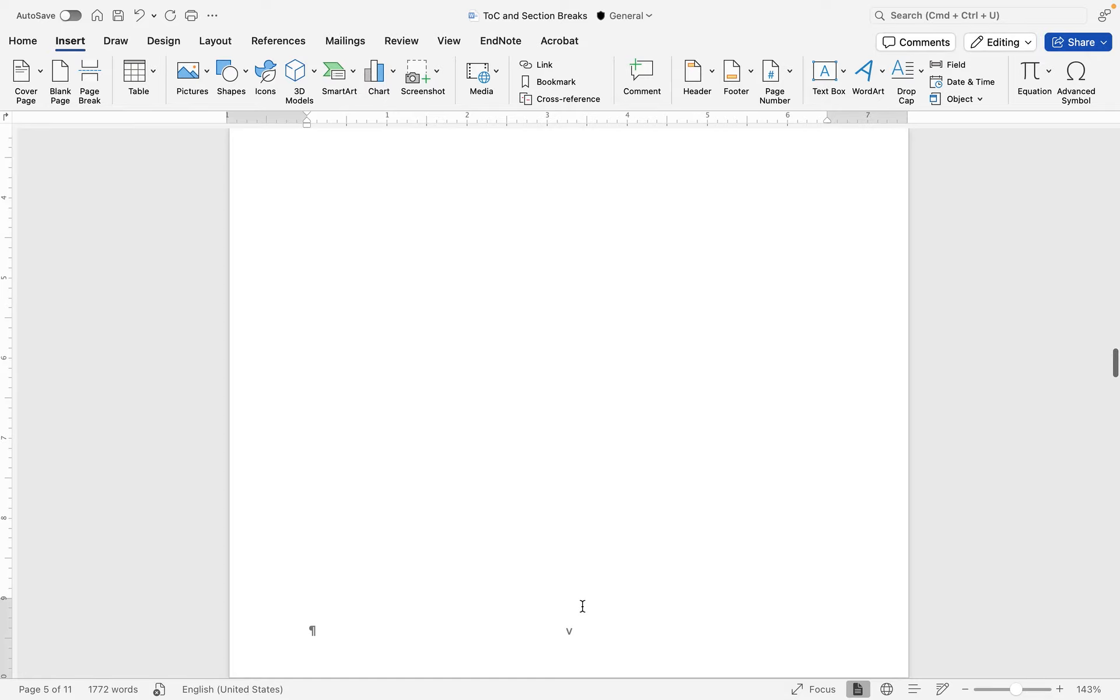
scroll(582, 606, "down", 10)
scroll(582, 606, "down", 20)
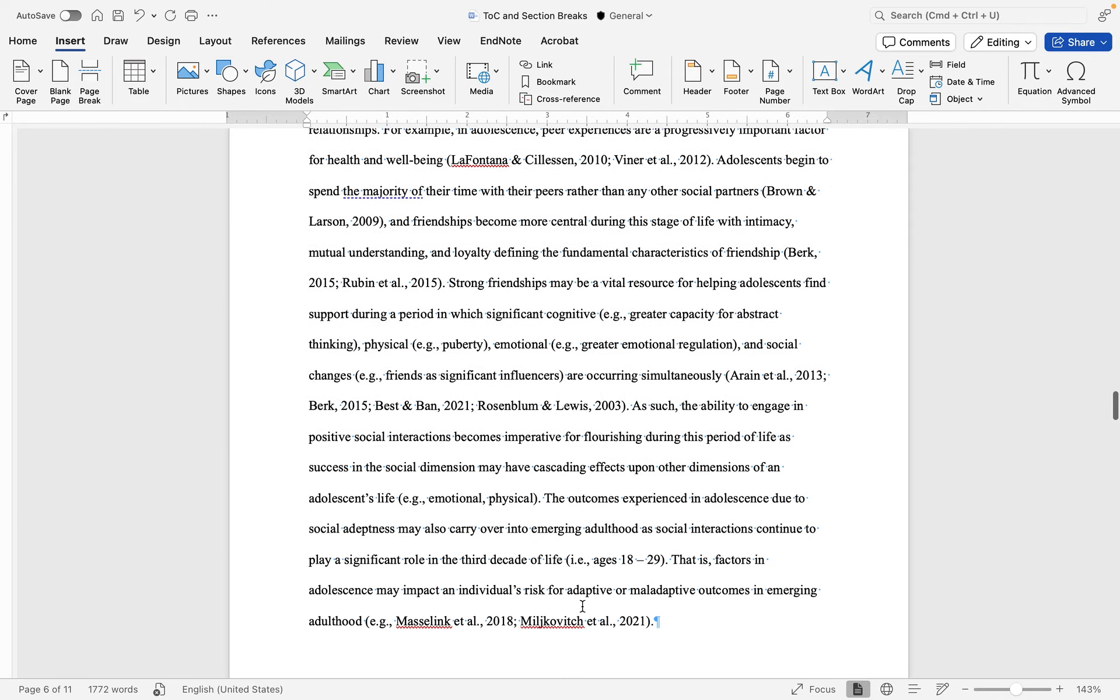
scroll(582, 606, "down", 8)
scroll(575, 431, "up", 20)
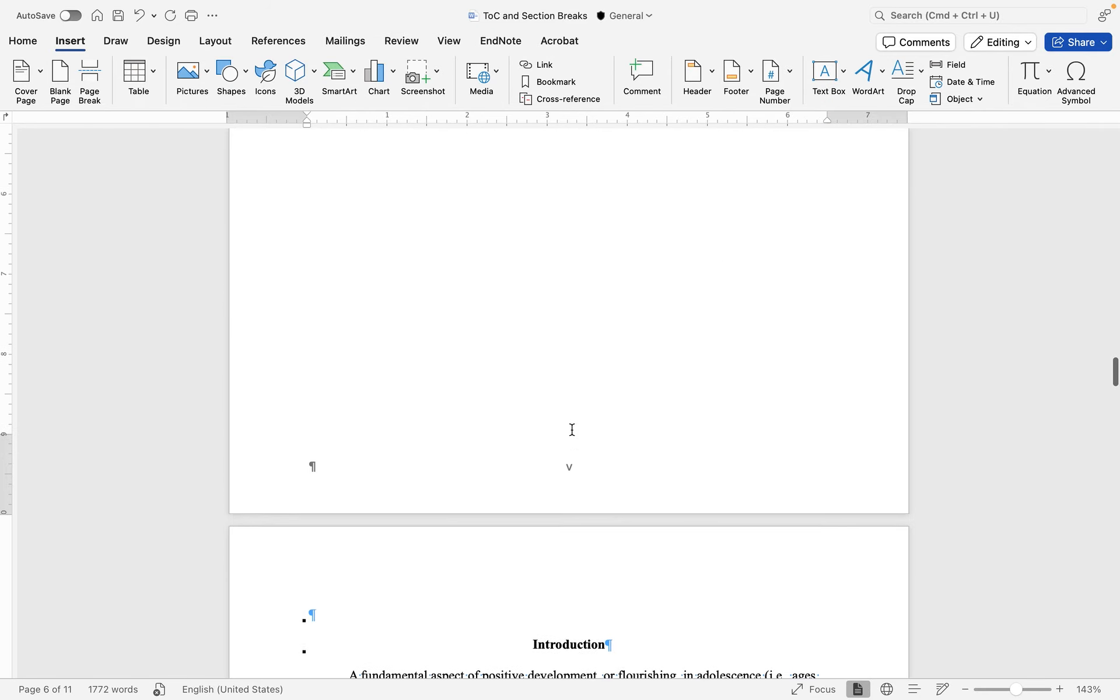
scroll(571, 434, "up", 3)
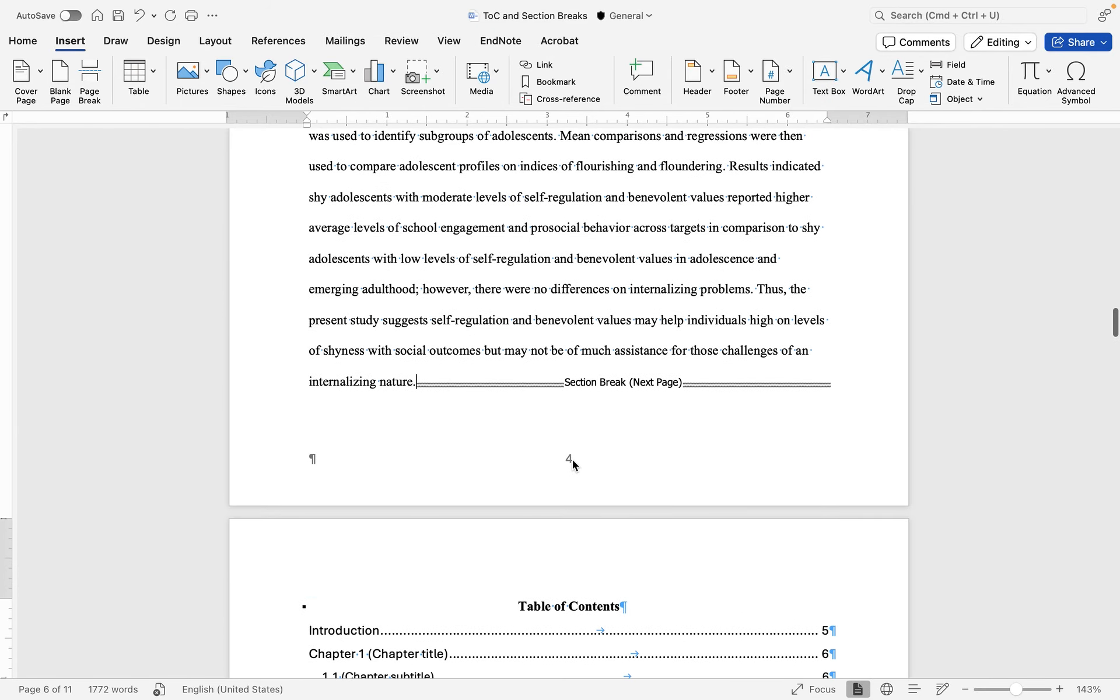
Open the footers for editing and unlink the Section 2 footer from the previous section
double_click(570, 460)
left_click(569, 457)
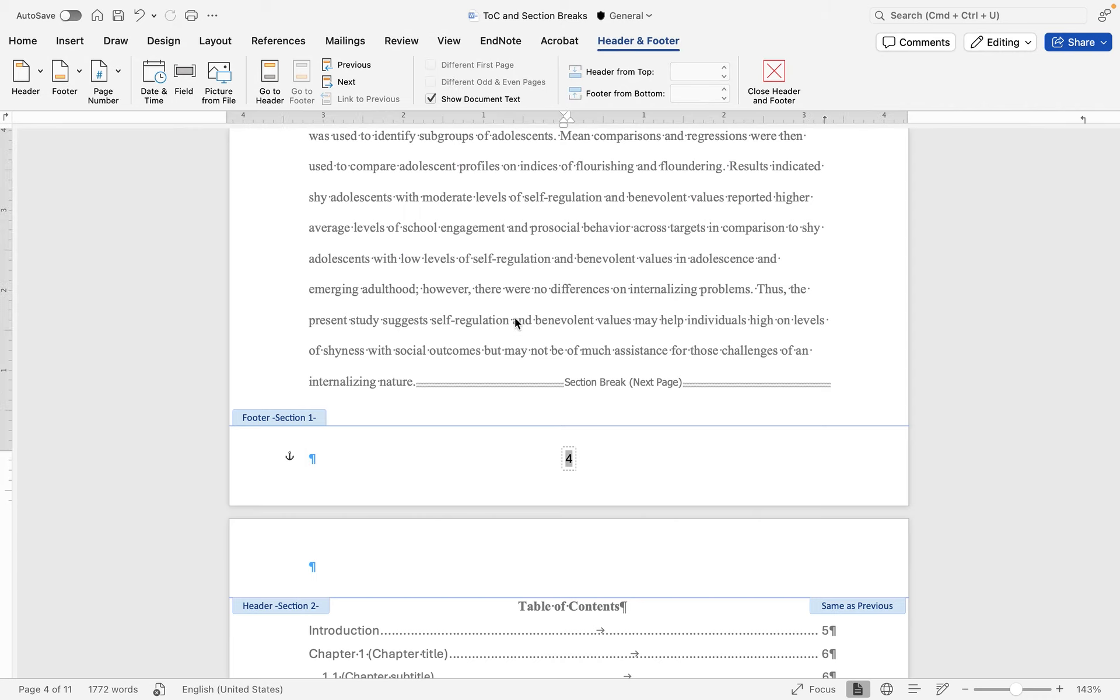
scroll(537, 457, "down", 15)
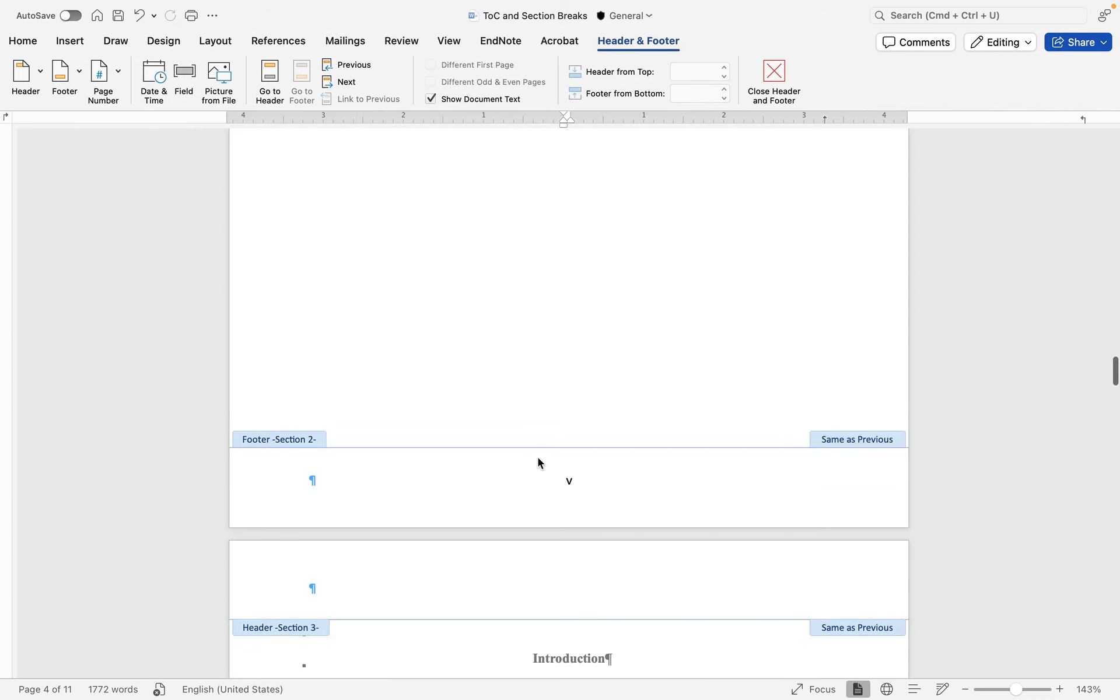
left_click(569, 479)
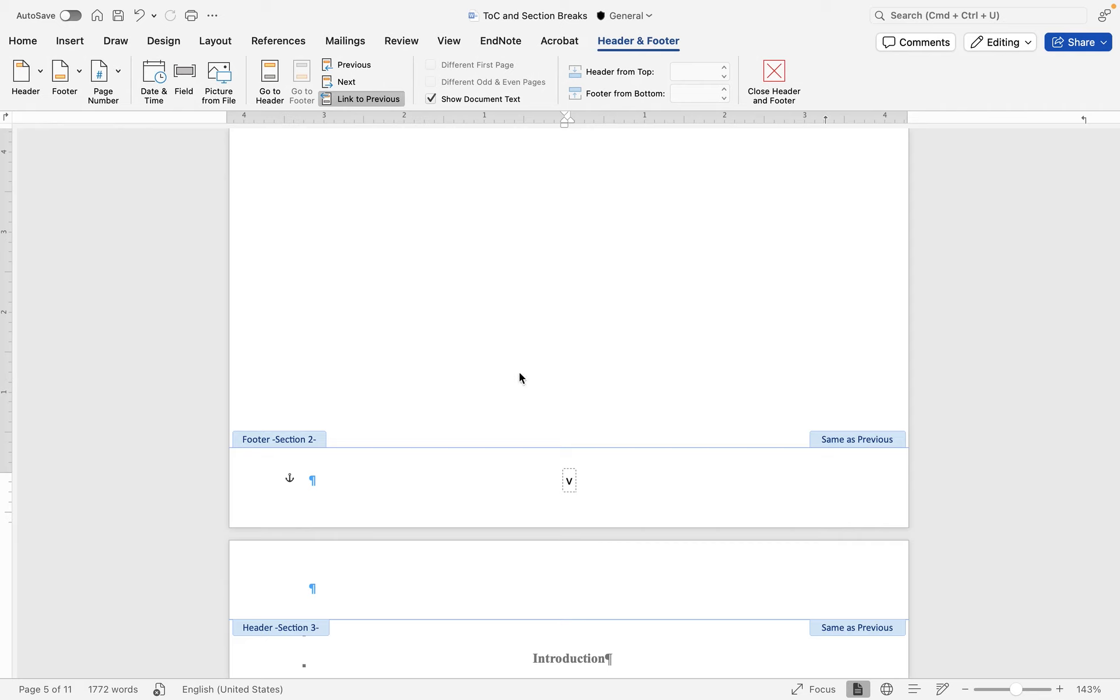
left_click(365, 99)
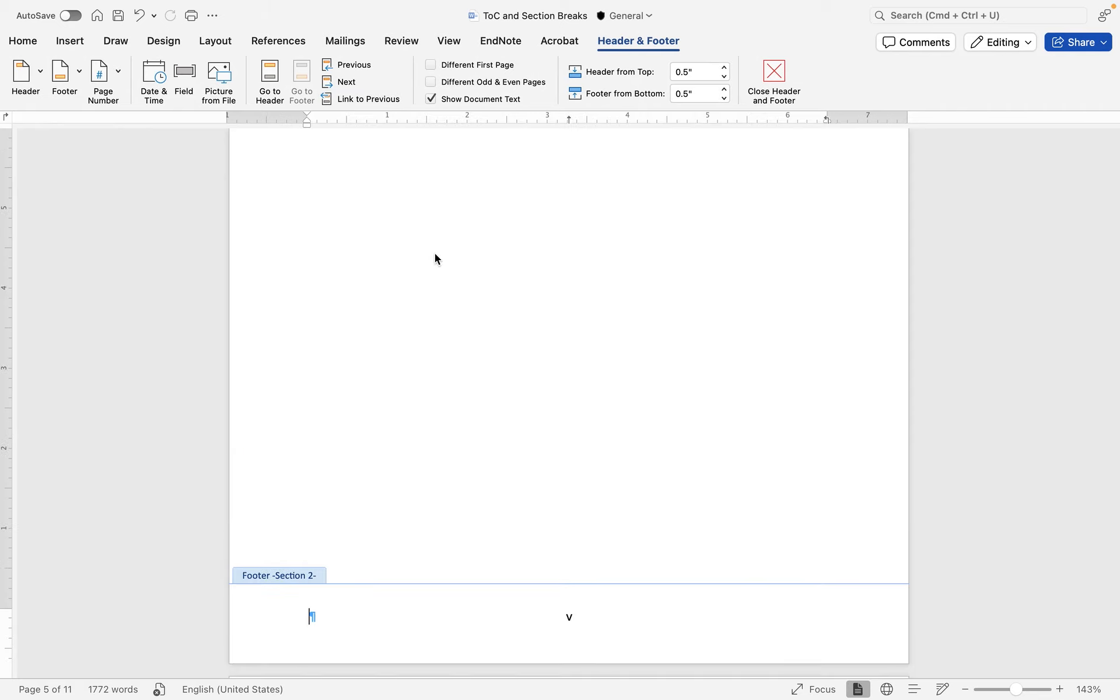
Delete the page number from the Section 1 footer on the page before the table of contents
scroll(453, 410, "up", 1)
scroll(473, 371, "up", 15)
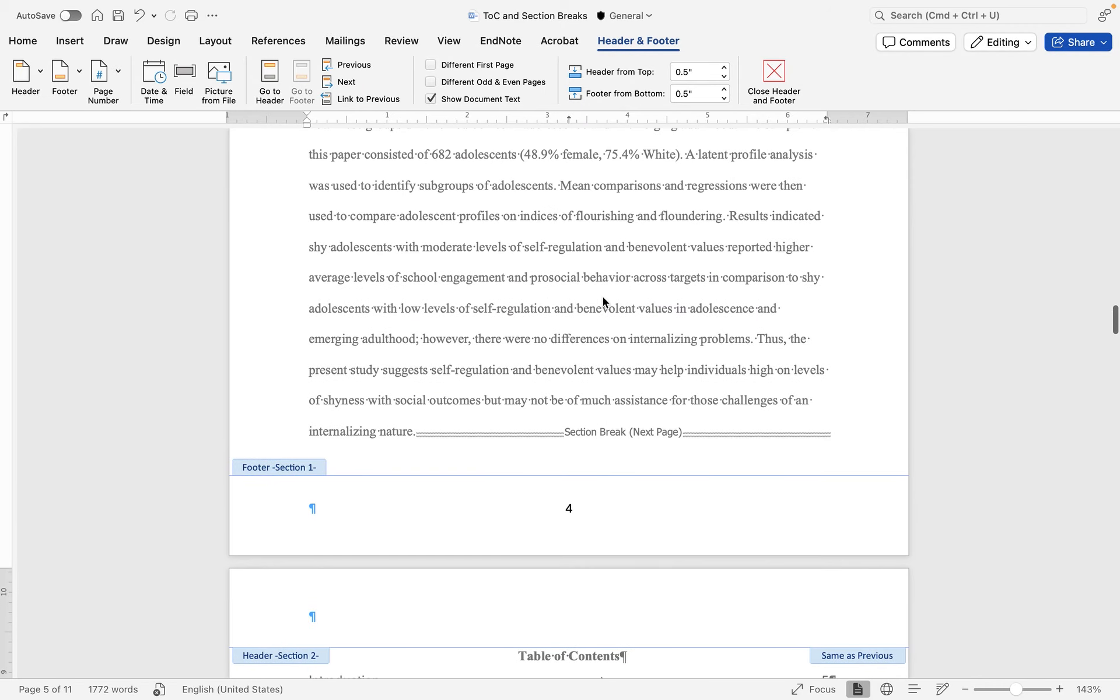
scroll(603, 298, "down", 3)
left_click(571, 465)
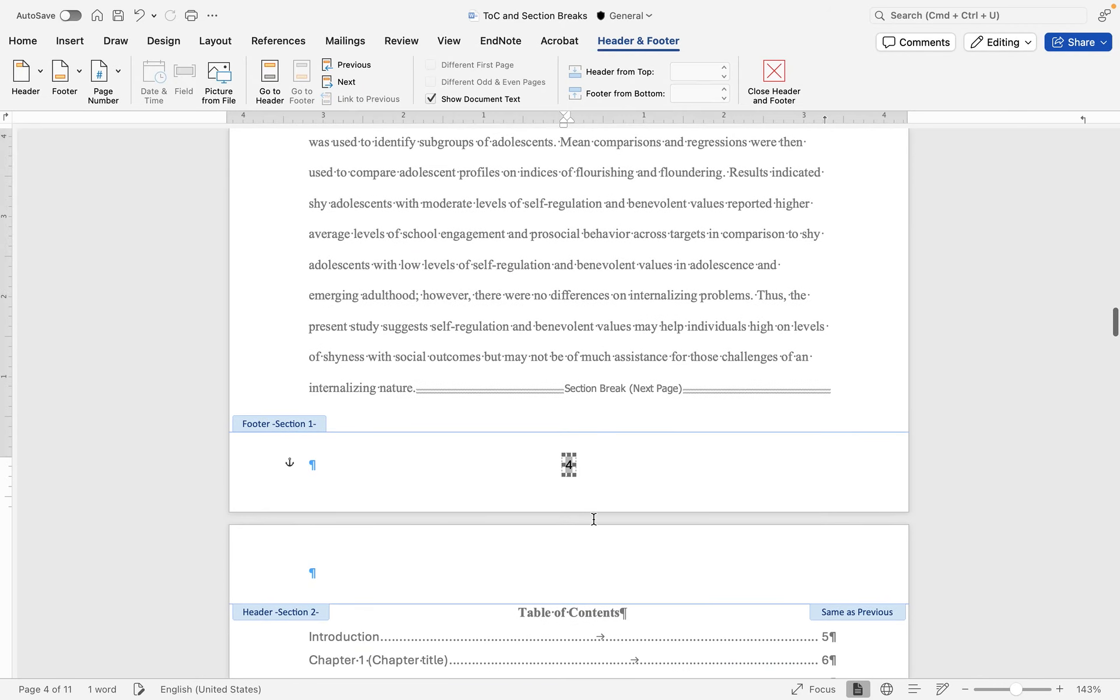
scroll(598, 530, "down", 15)
scroll(601, 537, "up", 8)
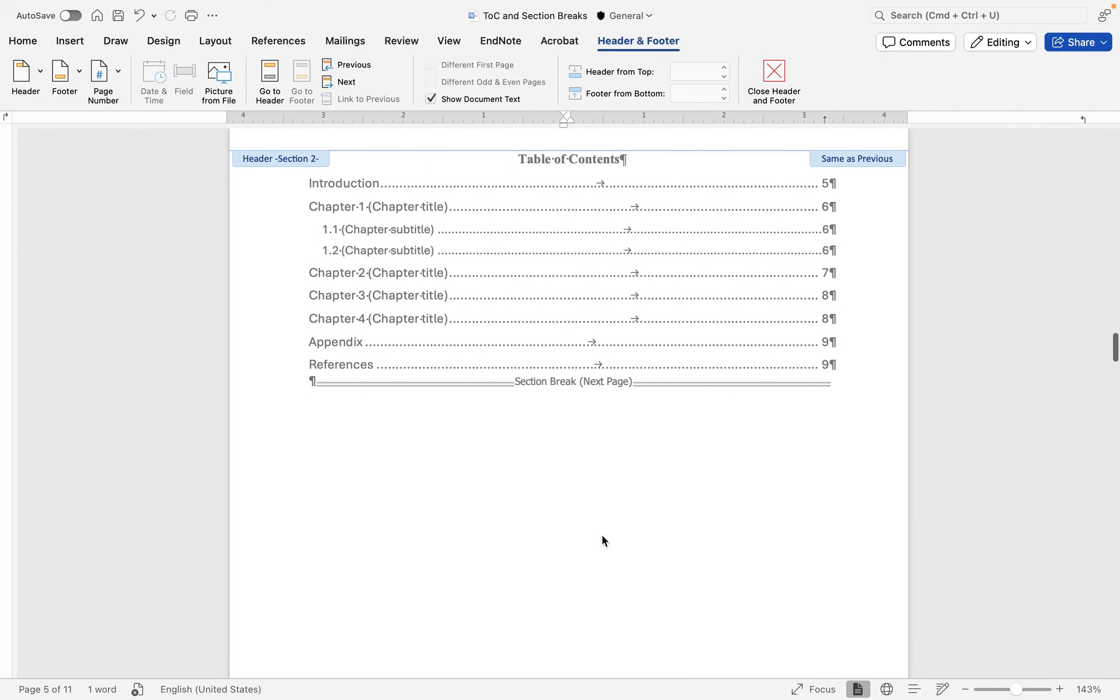
scroll(602, 534, "up", 4)
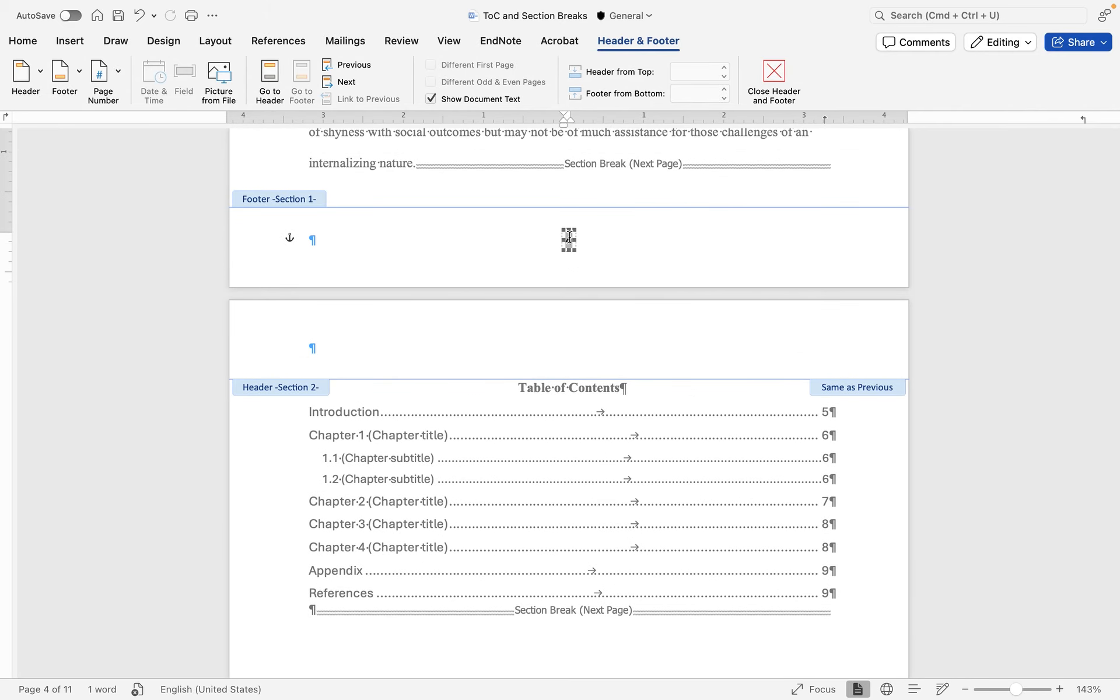
scroll(570, 402, "down", 11)
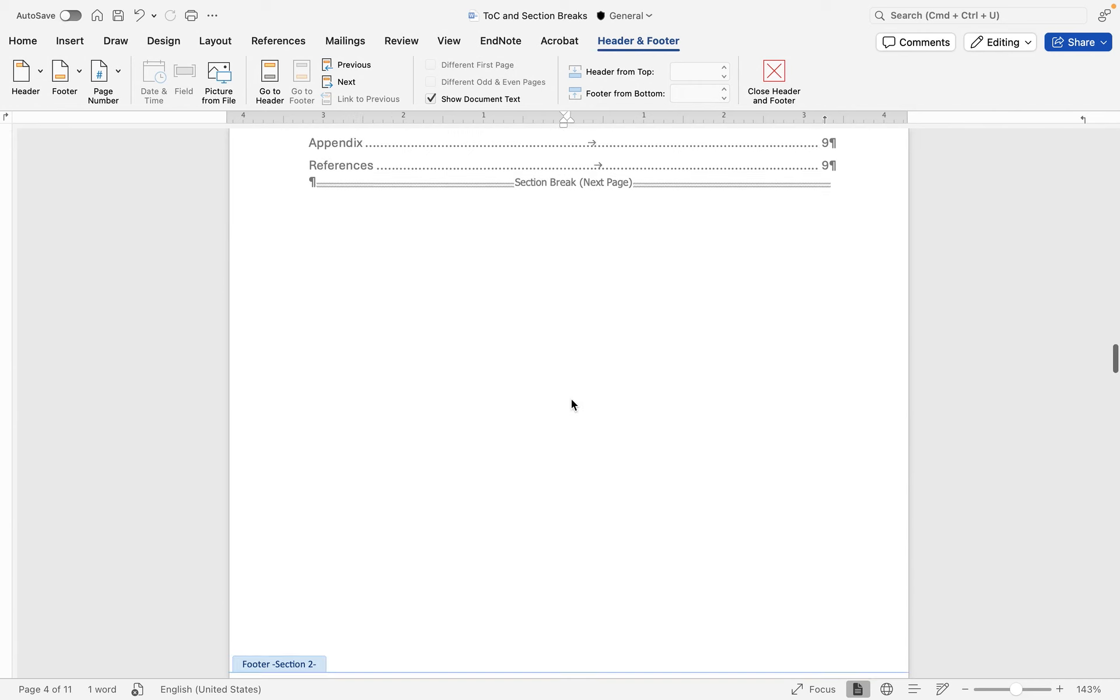
scroll(565, 487, "up", 4)
scroll(573, 488, "up", 9)
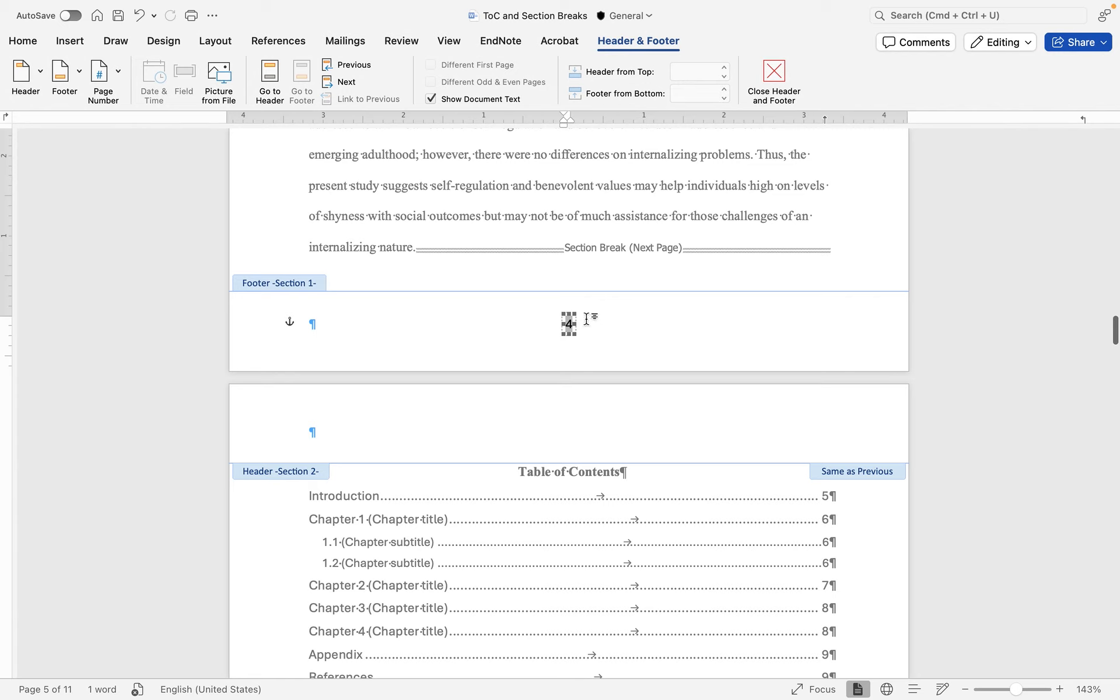
left_click(569, 324)
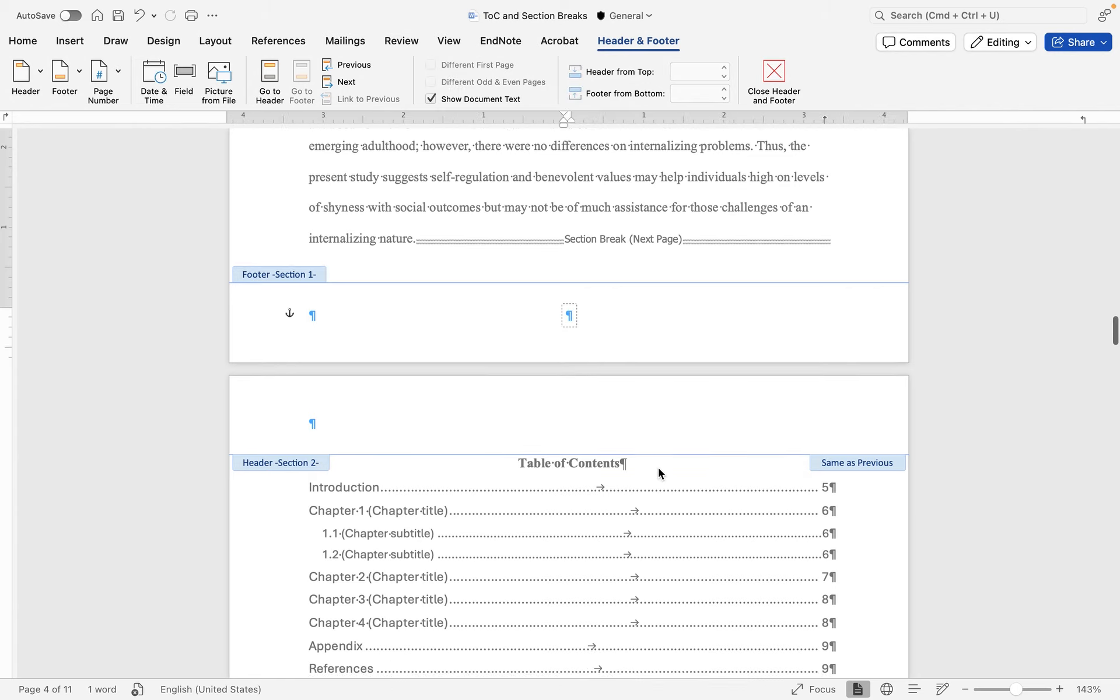
Unlink the Section 3 footer on the Introduction page from the previous section and select its page number
scroll(657, 470, "down", 12)
left_click(571, 515)
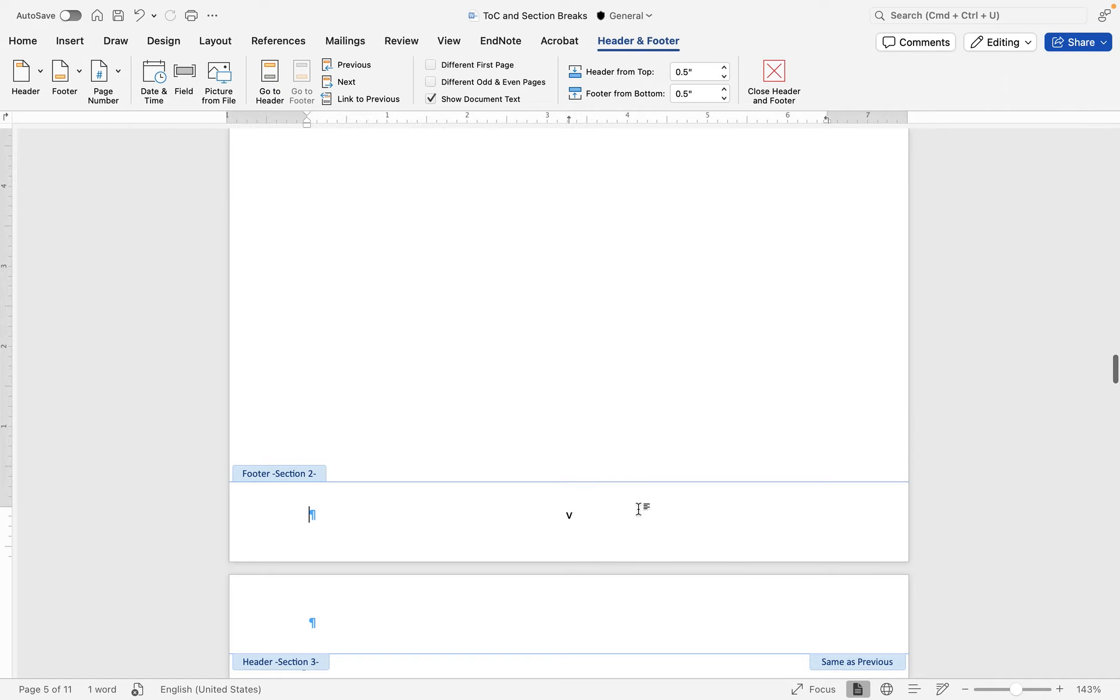
scroll(639, 395, "down", 15)
scroll(639, 391, "down", 4)
scroll(640, 390, "up", 5)
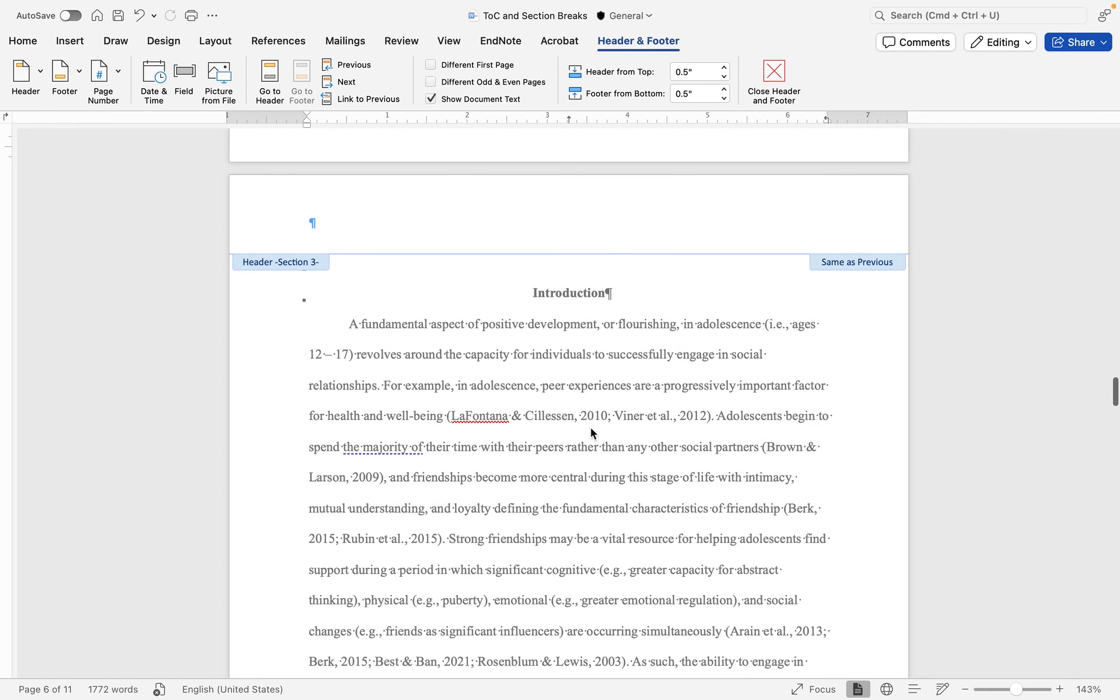
scroll(590, 432, "down", 3)
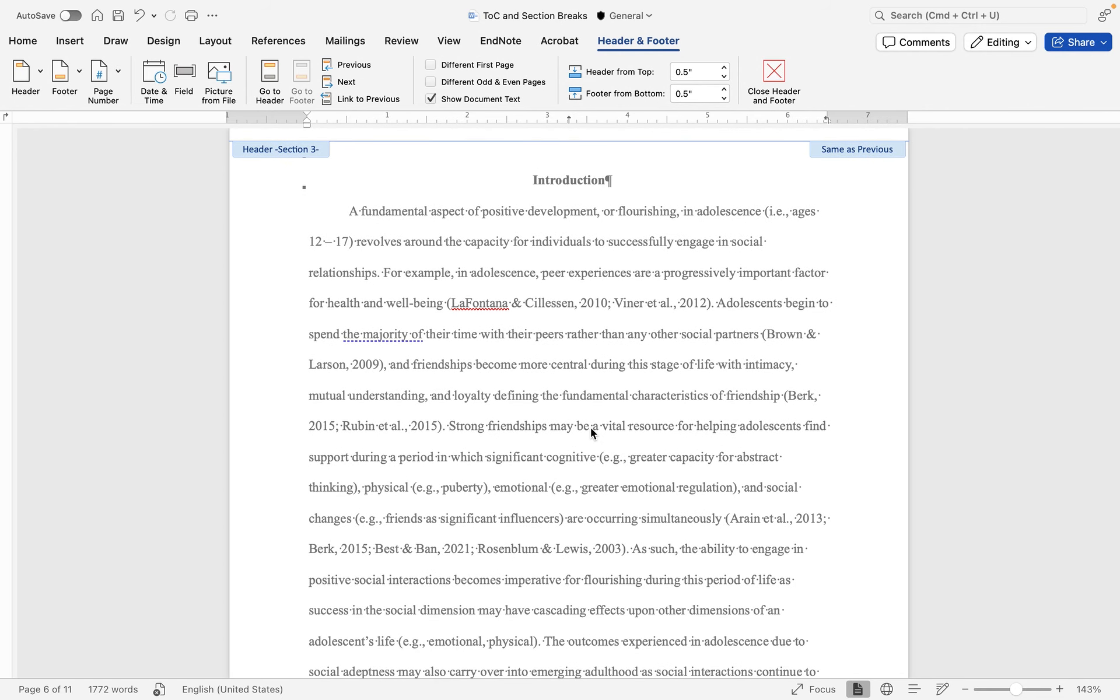
scroll(591, 428, "down", 10)
scroll(591, 432, "down", 1)
left_click(570, 497)
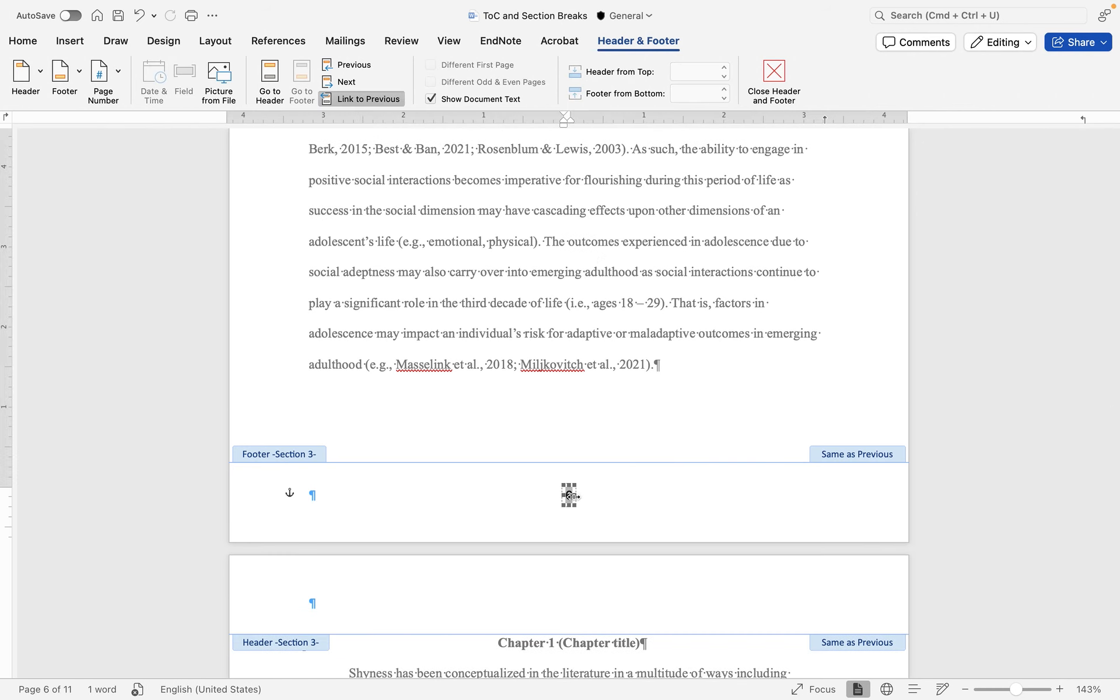
left_click(358, 99)
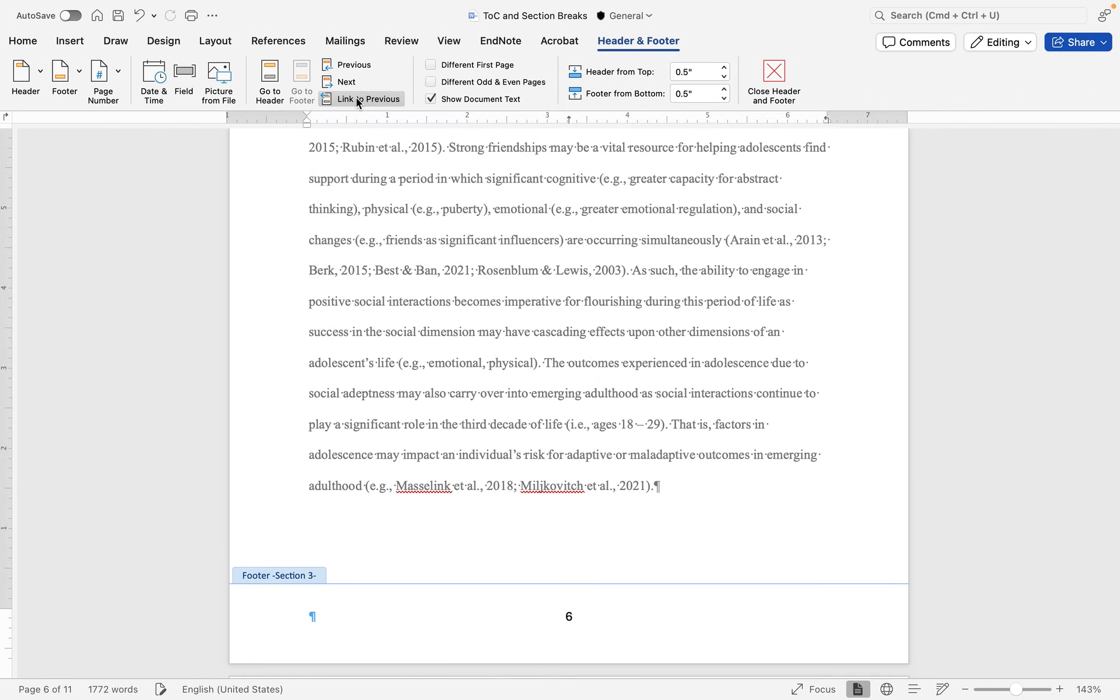
left_click(570, 616)
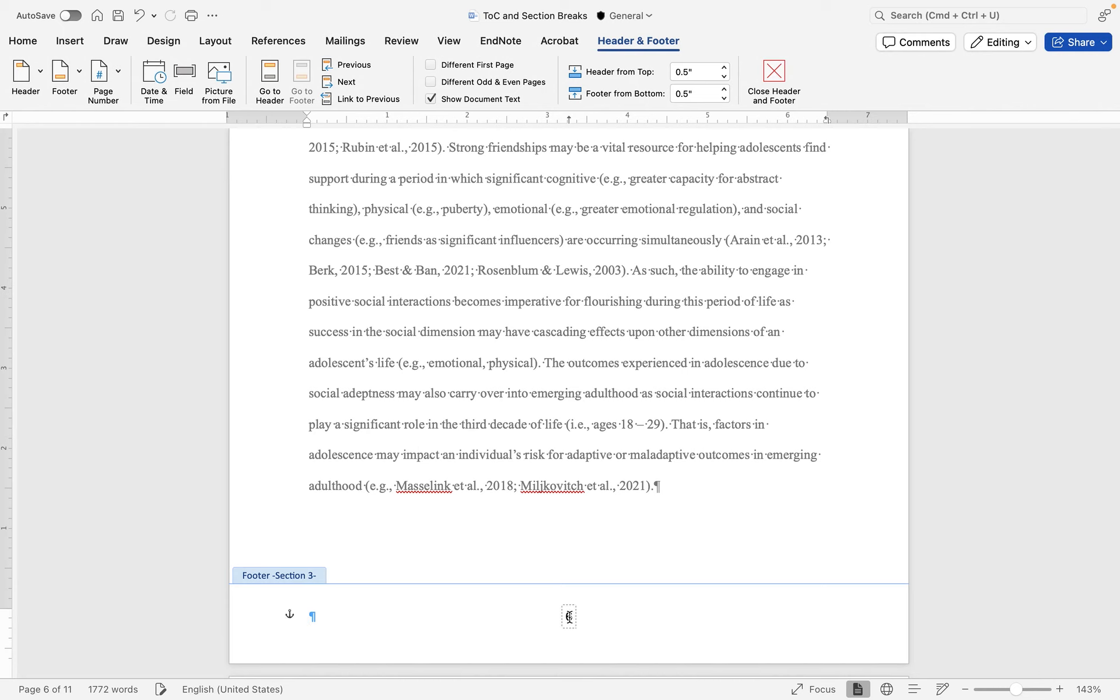
Set the Section 3 page numbering to start at 1 in the 1, 2, 3 number format
left_click(118, 71)
left_click(144, 120)
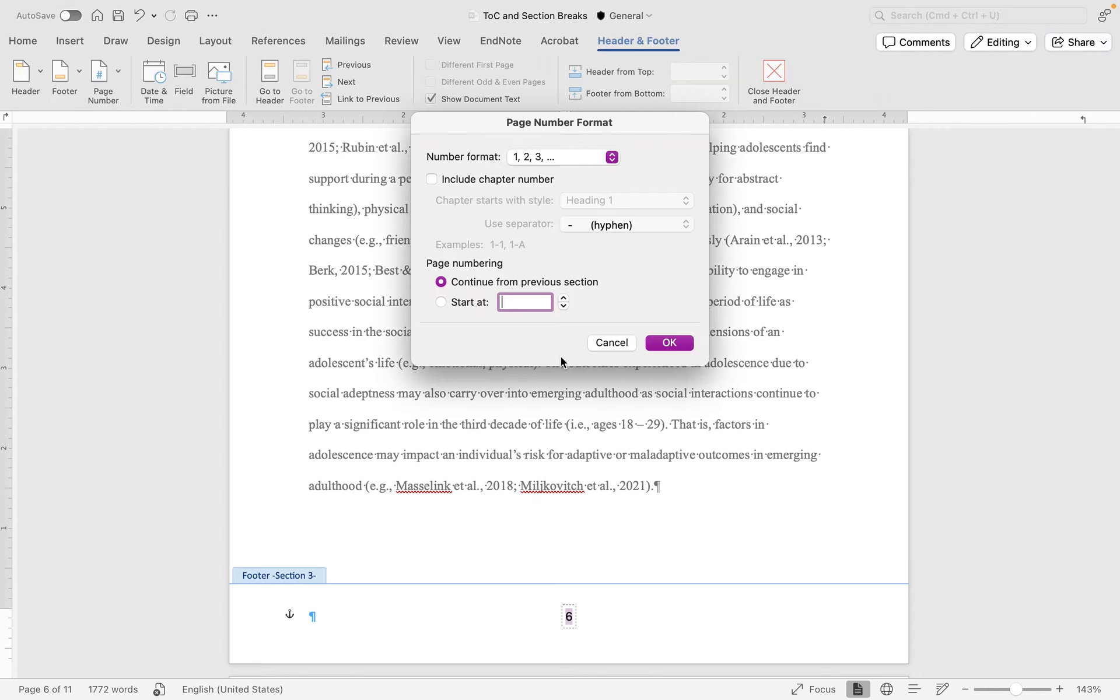
left_click(441, 303)
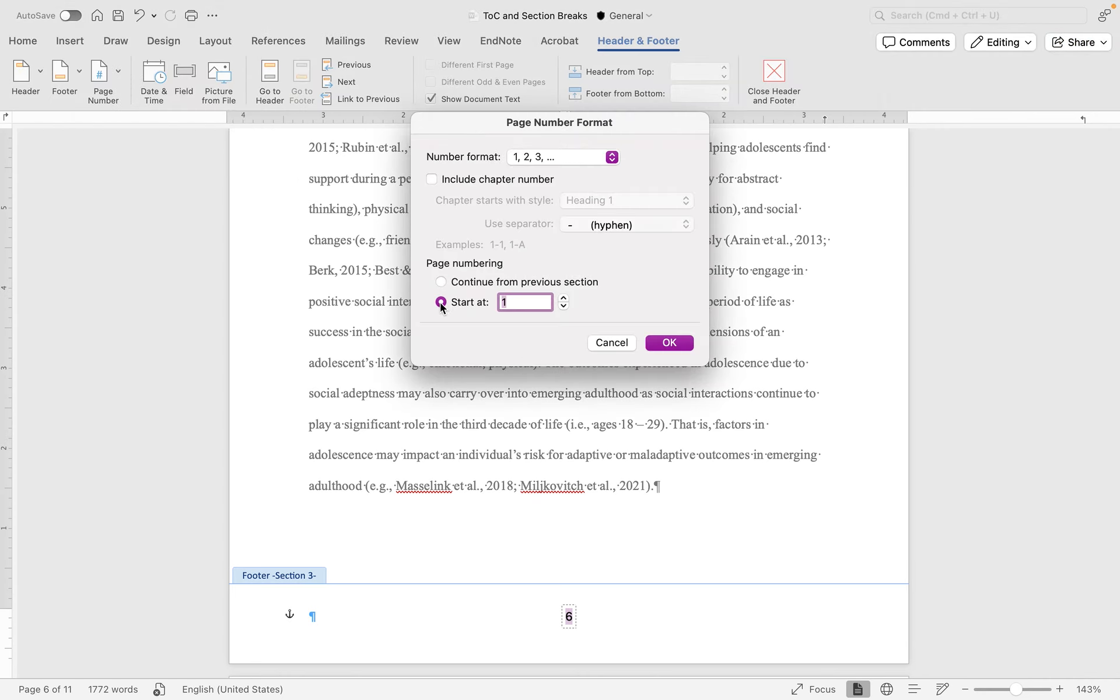
left_click(583, 155)
left_click(566, 155)
left_click(668, 342)
Check the restarted footer numbers in Section 3, close footer editing and hide the formatting marks
scroll(605, 572, "down", 3)
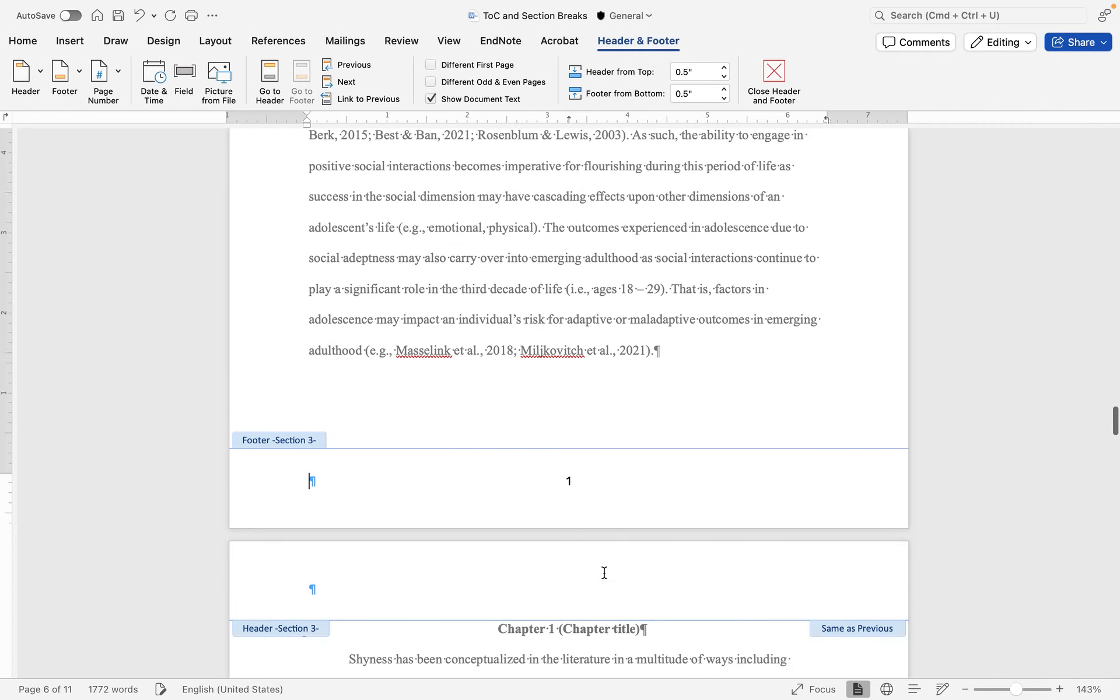
scroll(604, 572, "down", 2)
scroll(573, 419, "down", 10)
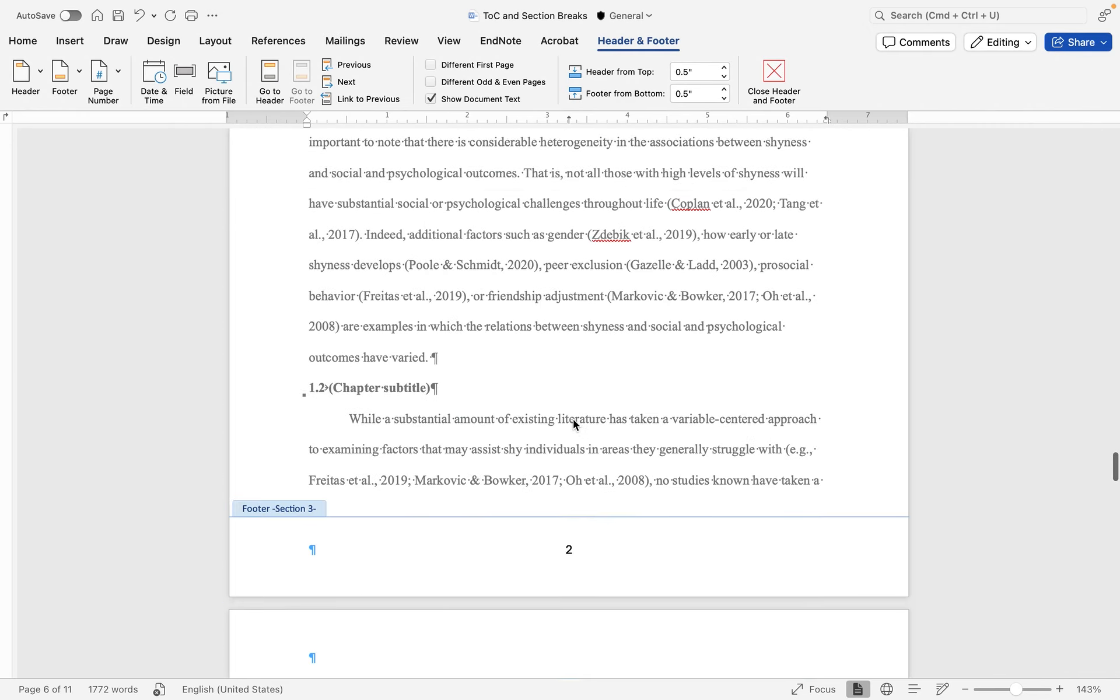
scroll(572, 419, "down", 10)
scroll(573, 418, "up", 10)
scroll(572, 419, "up", 20)
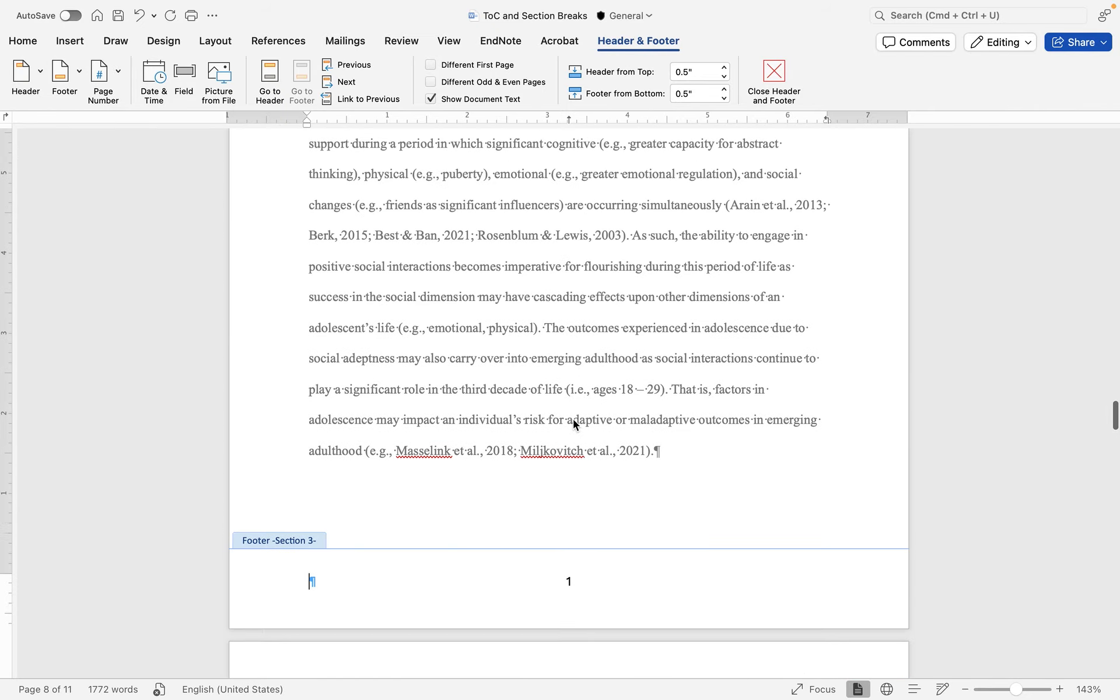
left_click(774, 82)
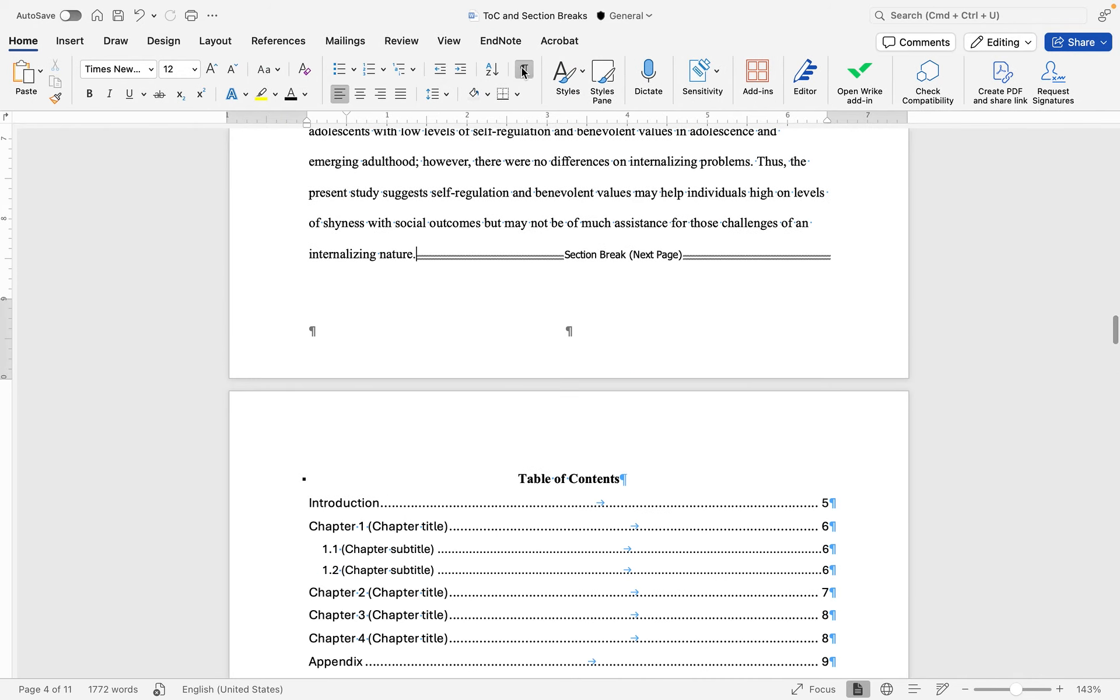
left_click(523, 70)
Examine the footer page numbers from the front matter through the table of contents page to the Introduction
scroll(607, 326, "up", 15)
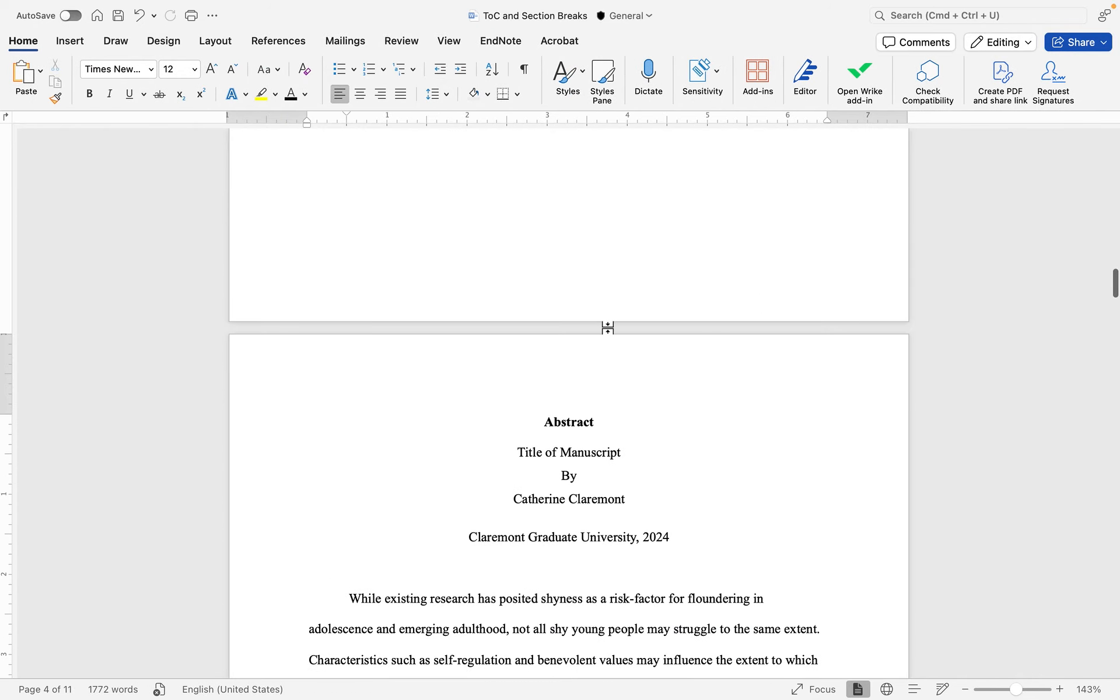
scroll(607, 326, "up", 20)
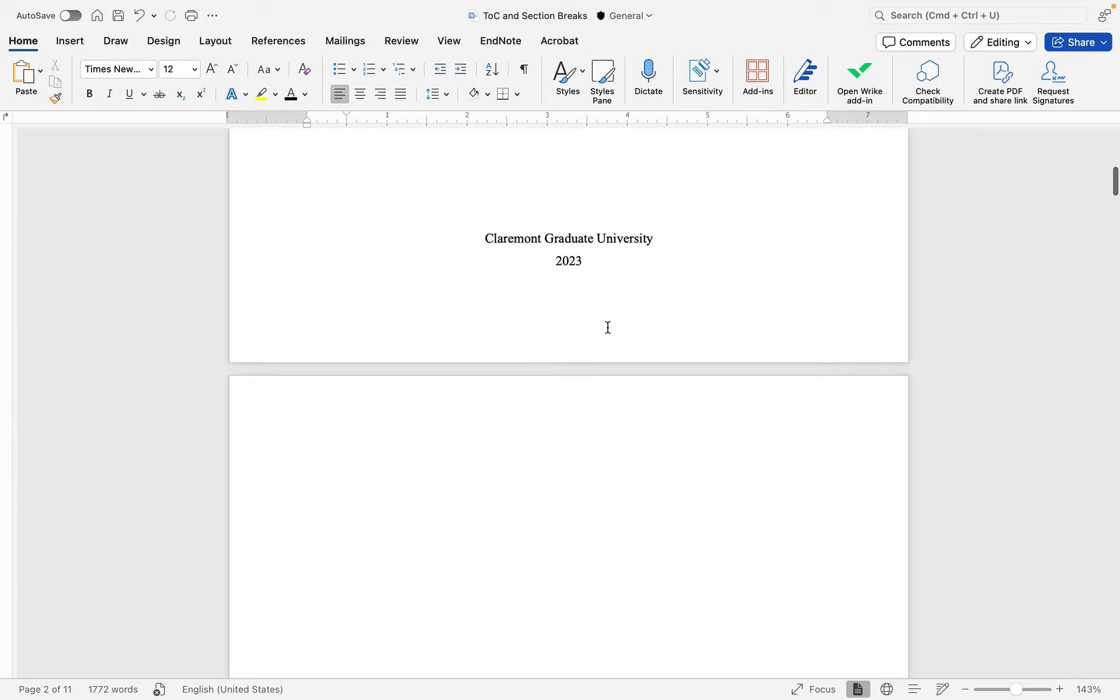
scroll(607, 326, "down", 5)
scroll(607, 327, "down", 4)
scroll(574, 439, "down", 20)
scroll(574, 435, "down", 15)
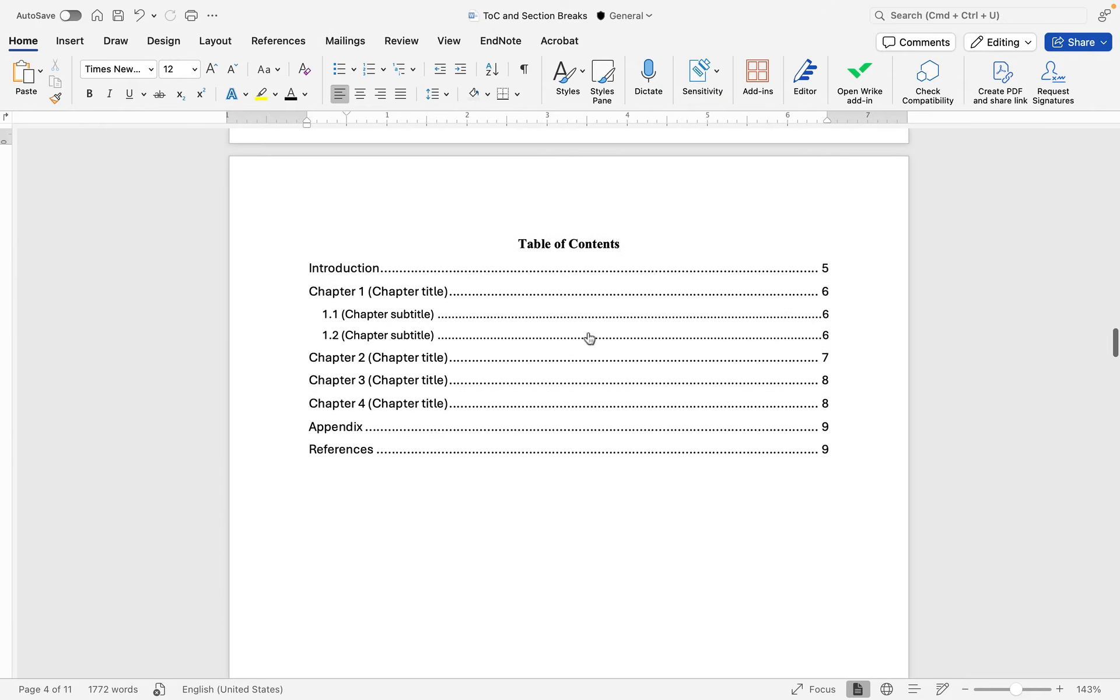
scroll(579, 344, "down", 5)
scroll(579, 340, "down", 8)
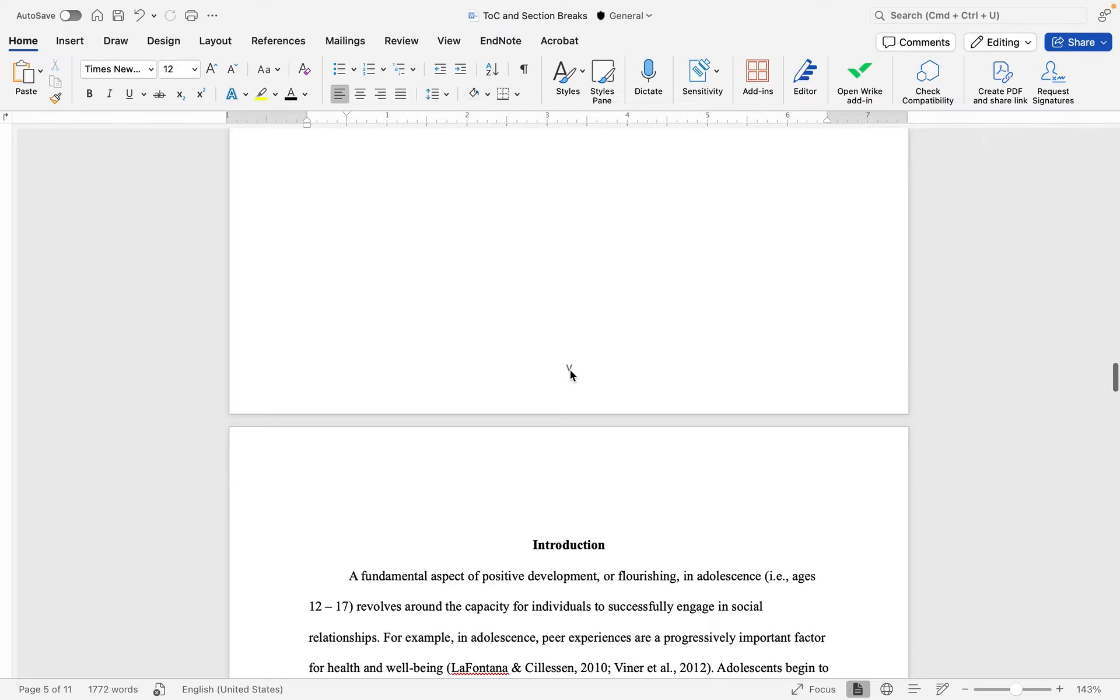
scroll(572, 363, "up", 20)
scroll(572, 363, "down", 20)
scroll(572, 362, "down", 20)
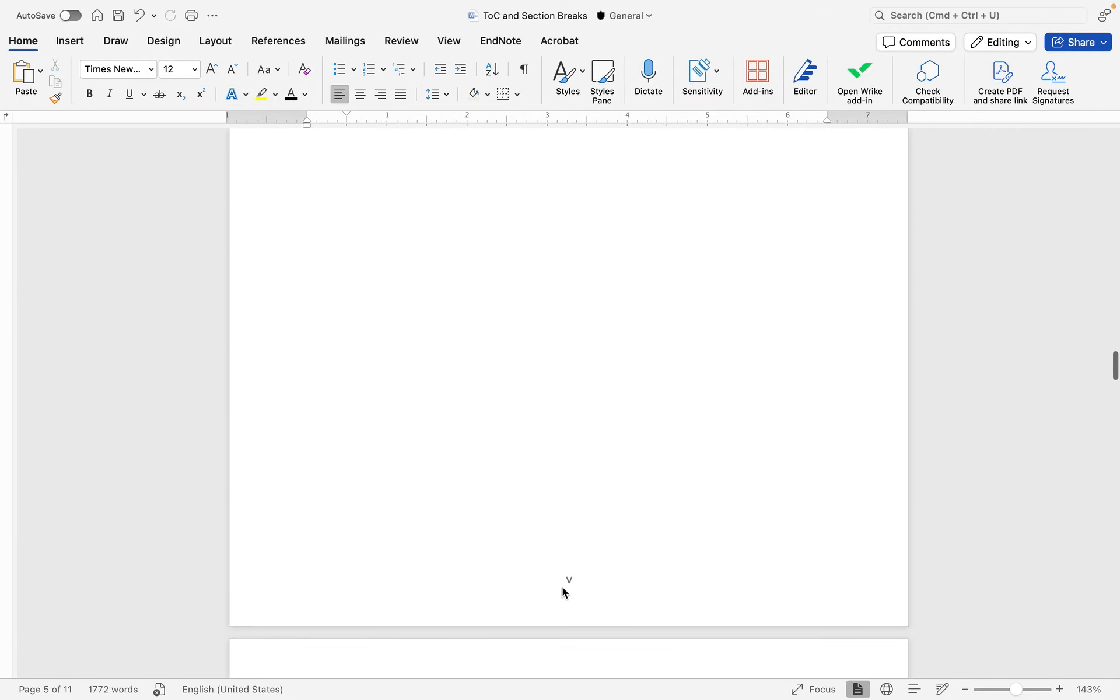
scroll(579, 570, "down", 15)
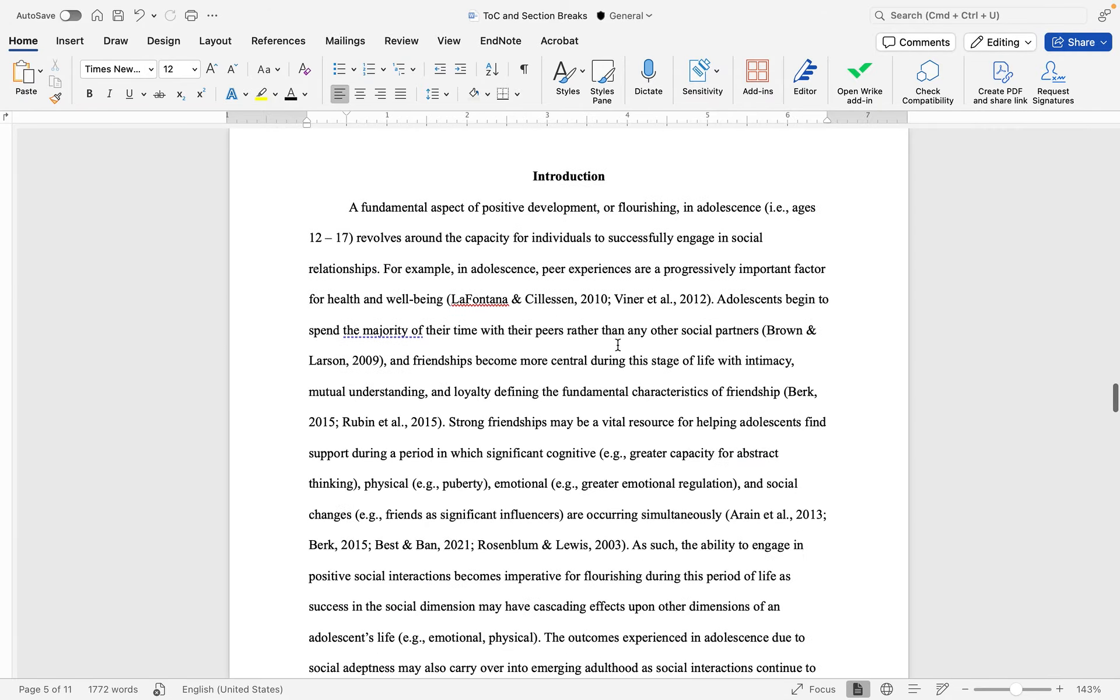
scroll(583, 429, "down", 3)
Return to the table of contents page and select the table of contents
scroll(583, 449, "up", 17)
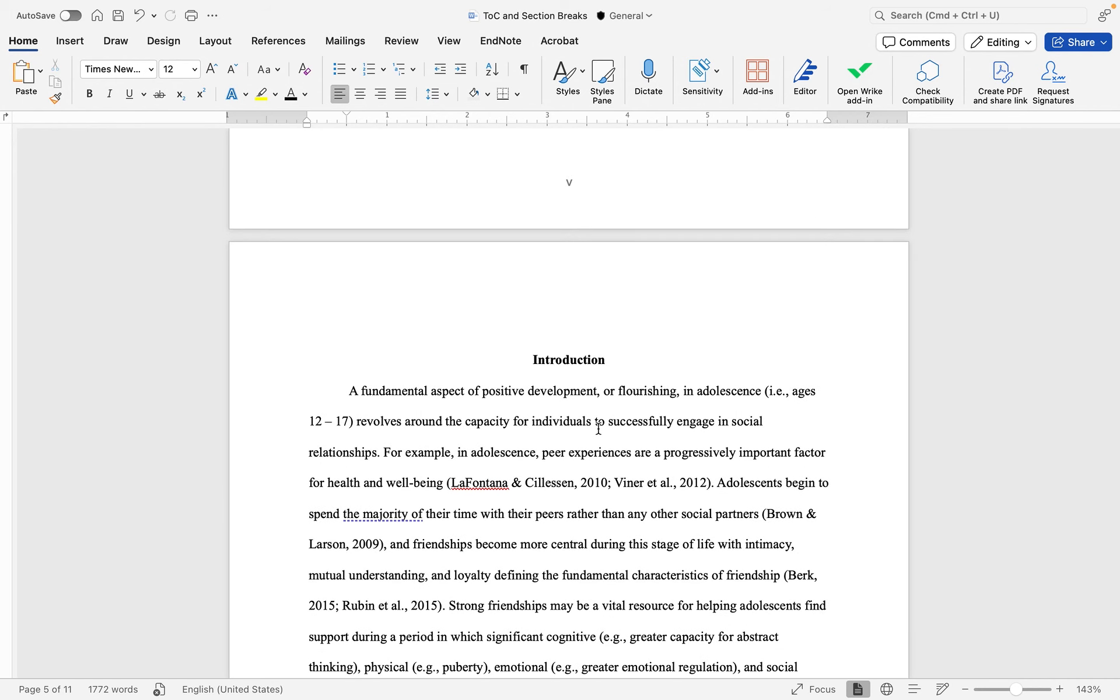
scroll(579, 360, "up", 15)
left_click(581, 364)
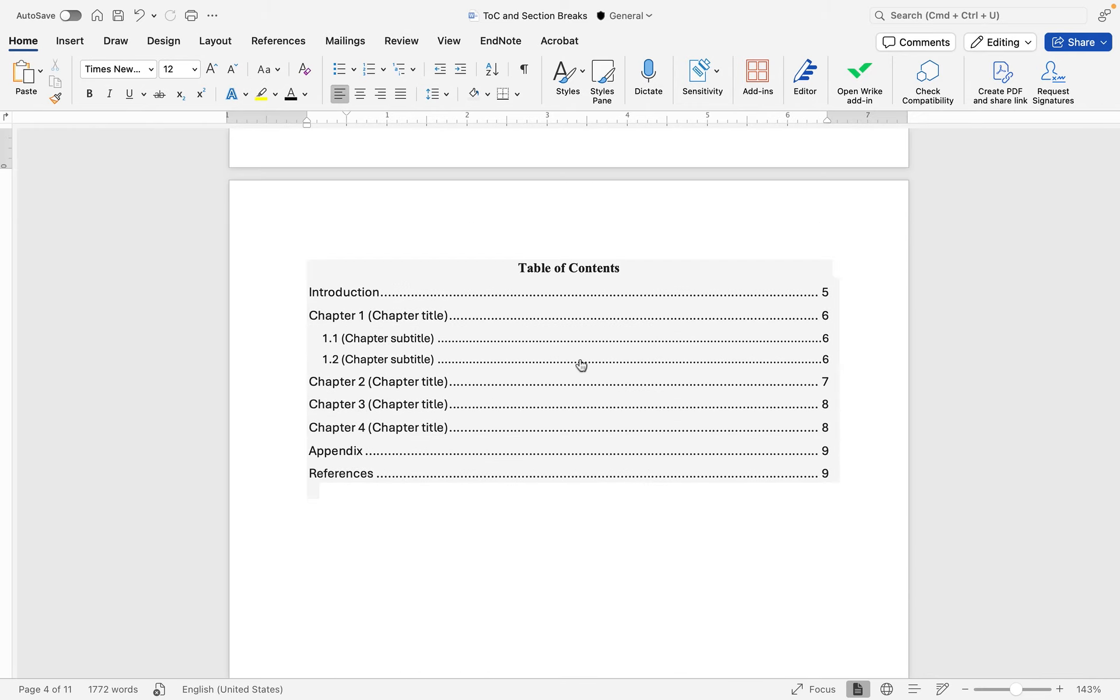